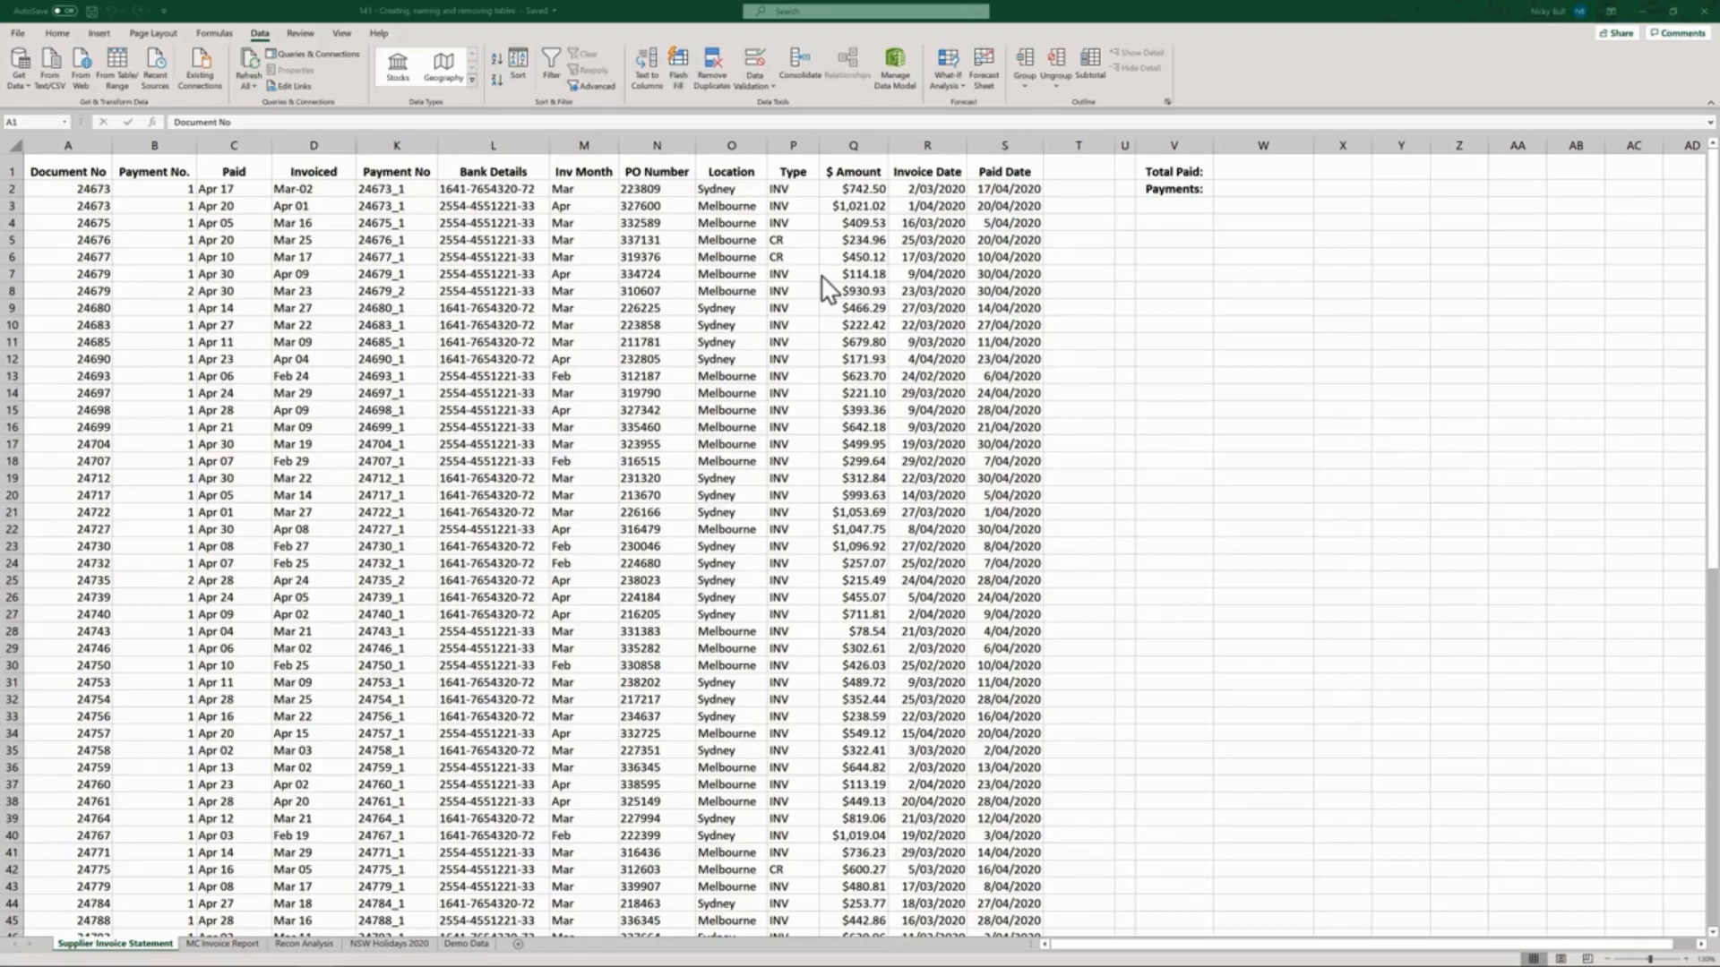
Examine the supplier invoice data down to its last row and return to the start of the sheet.
click(820, 275)
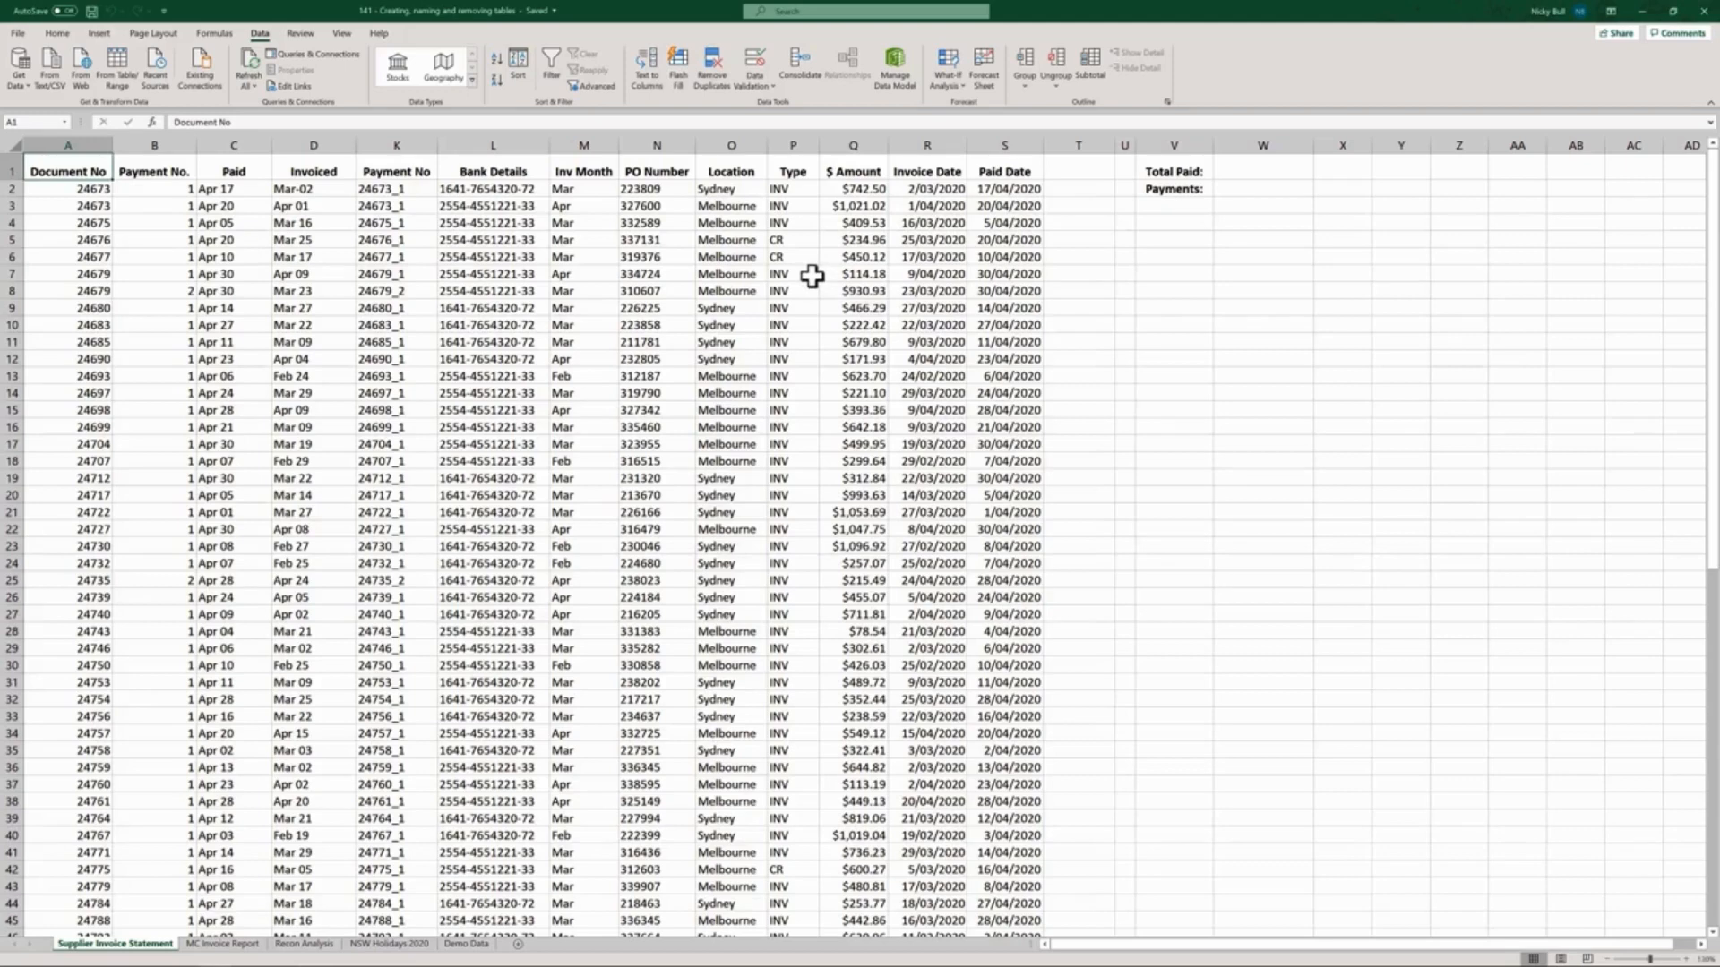
key(Page_Down)
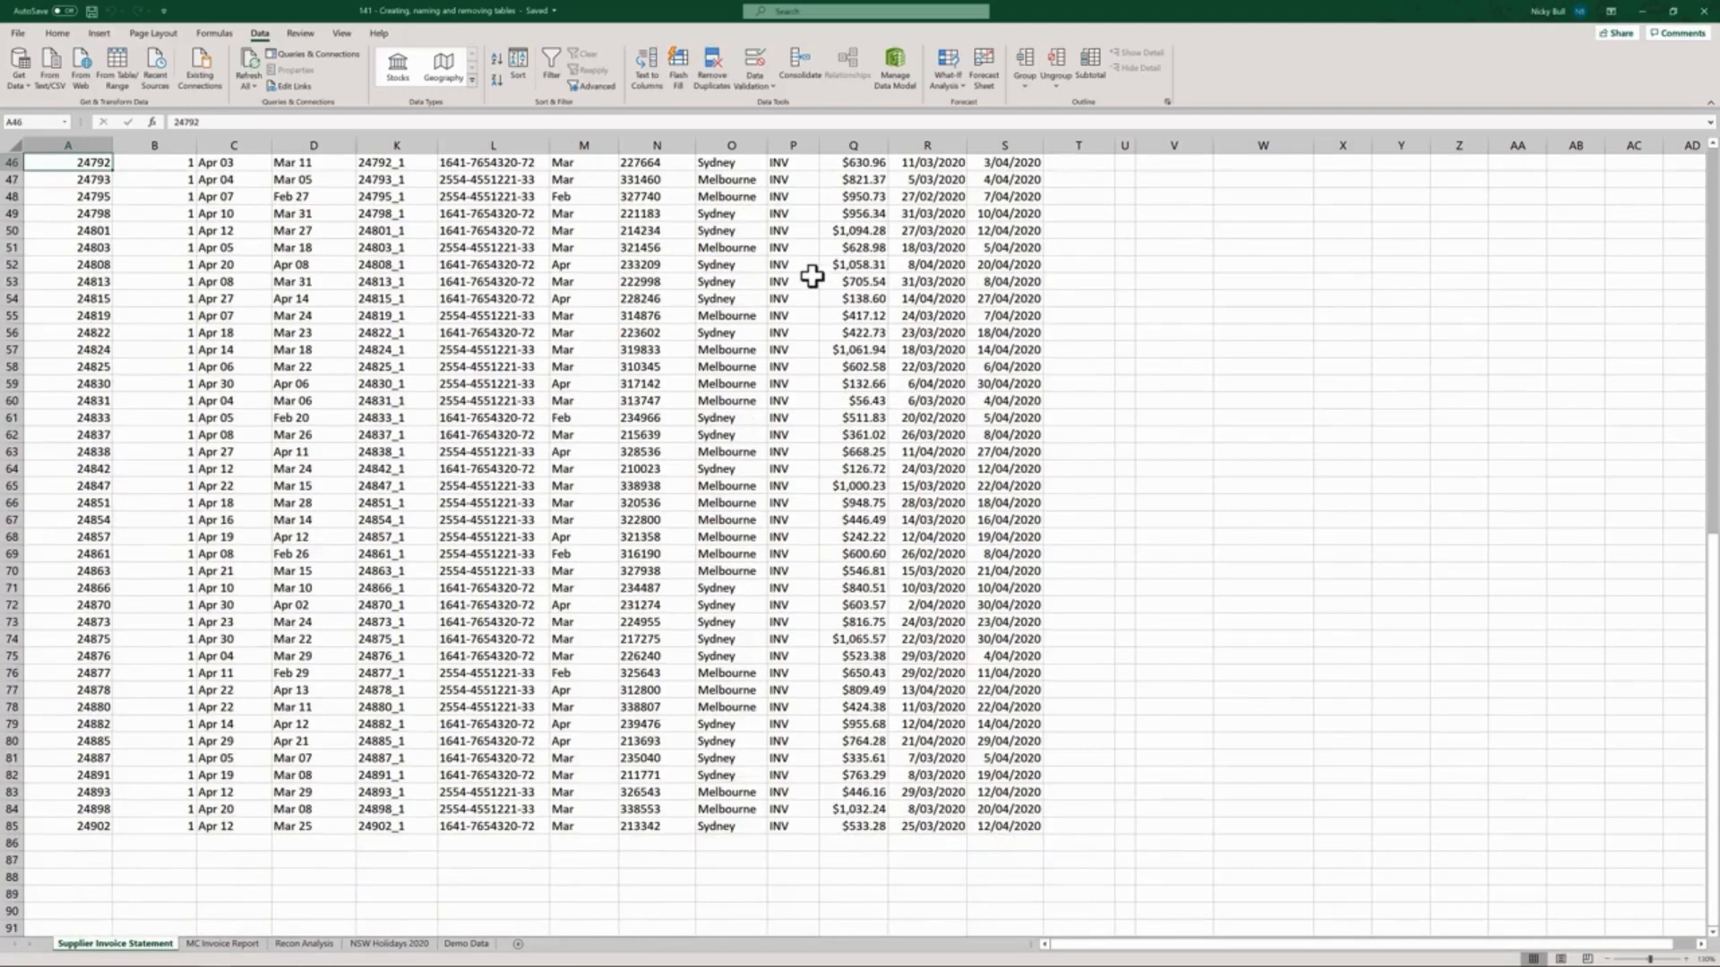
scroll(813, 277, down, 8)
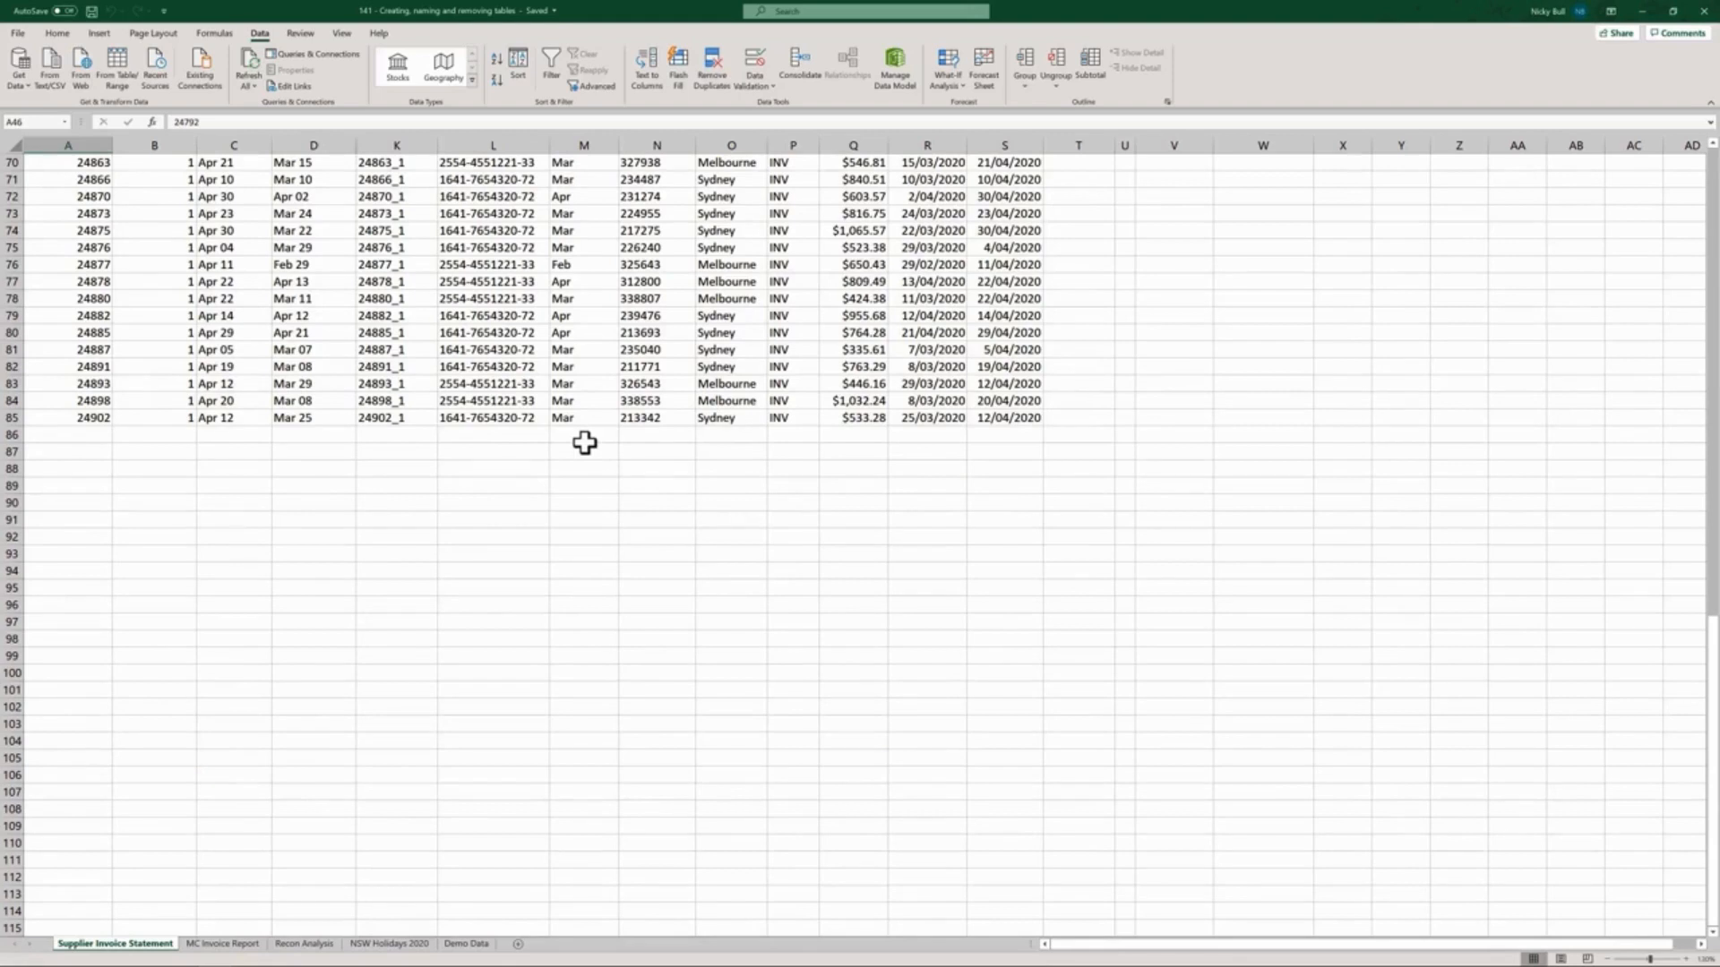
click(64, 121)
click(63, 121)
key(ctrl+Home)
click(341, 438)
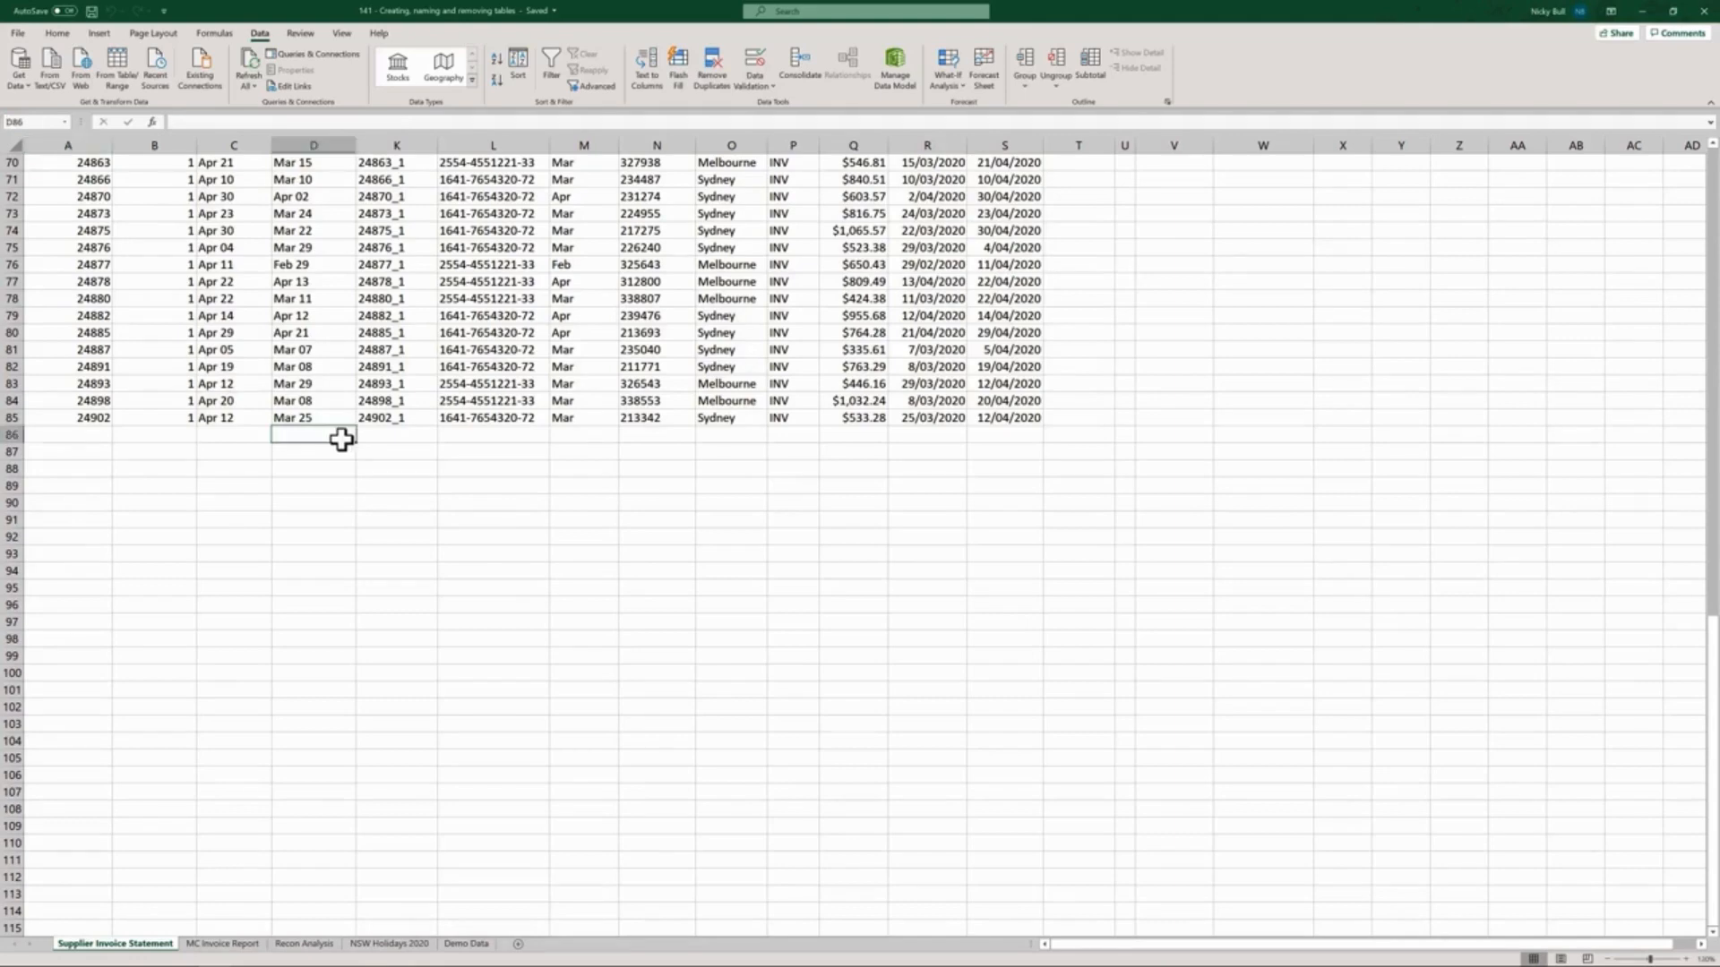
key(ctrl+Home)
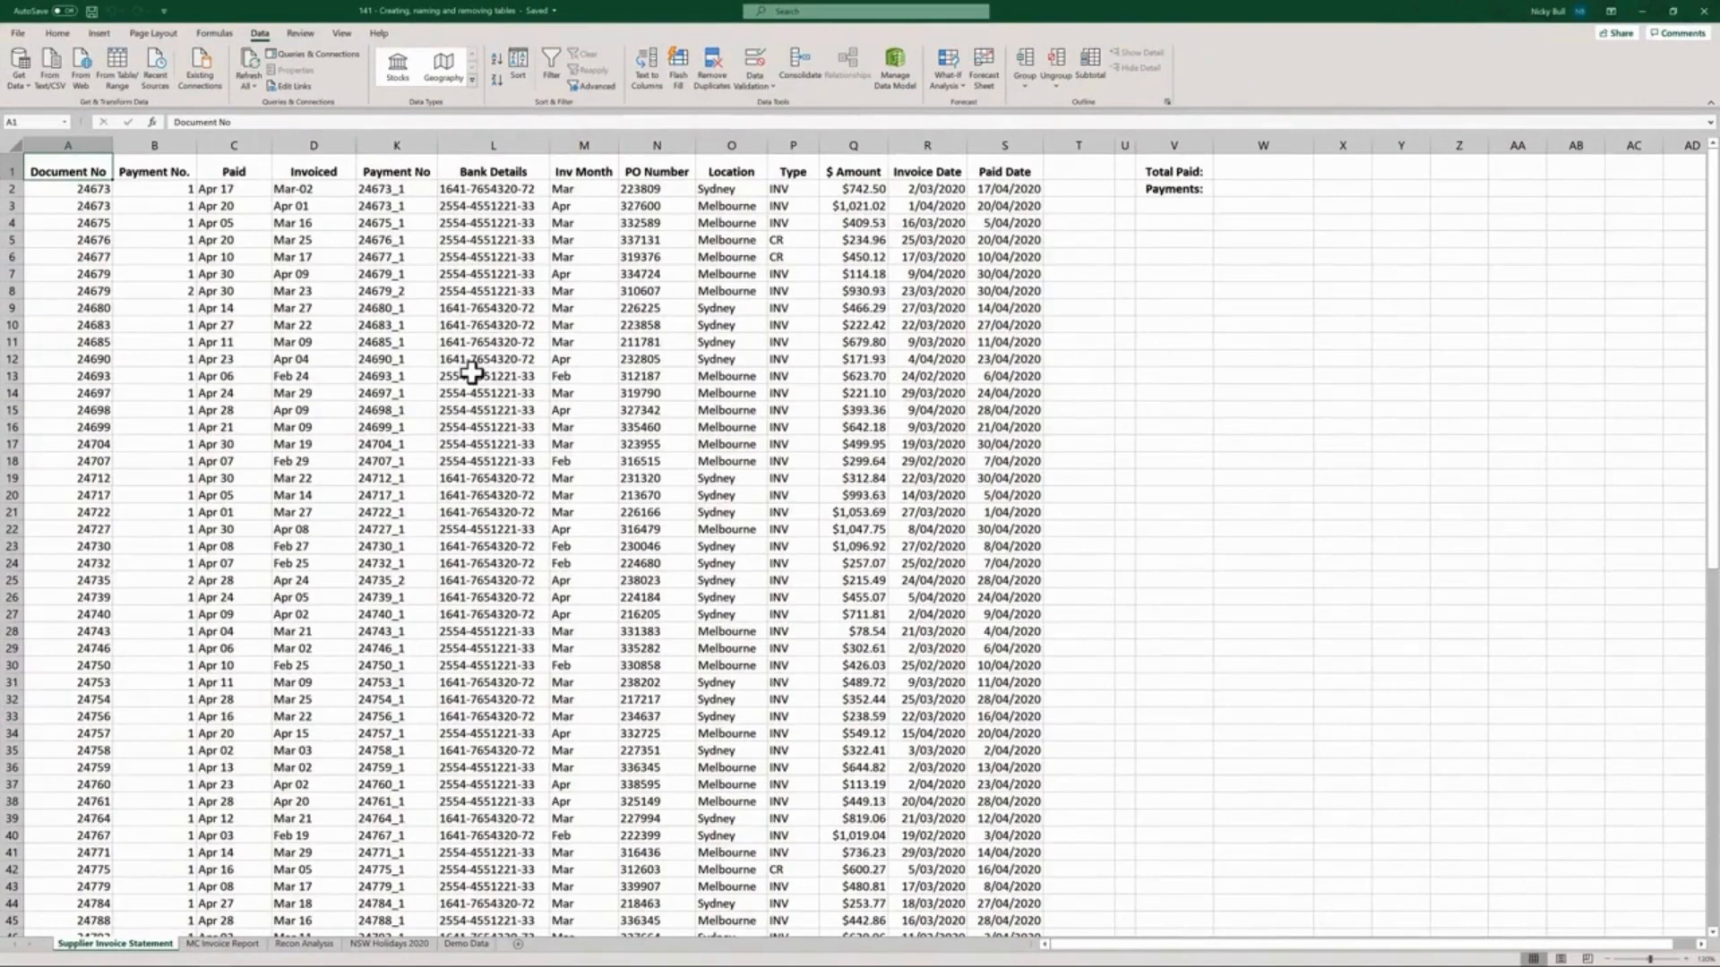
Create a table with headers from the supplier invoice data in range A1:S85.
click(584, 276)
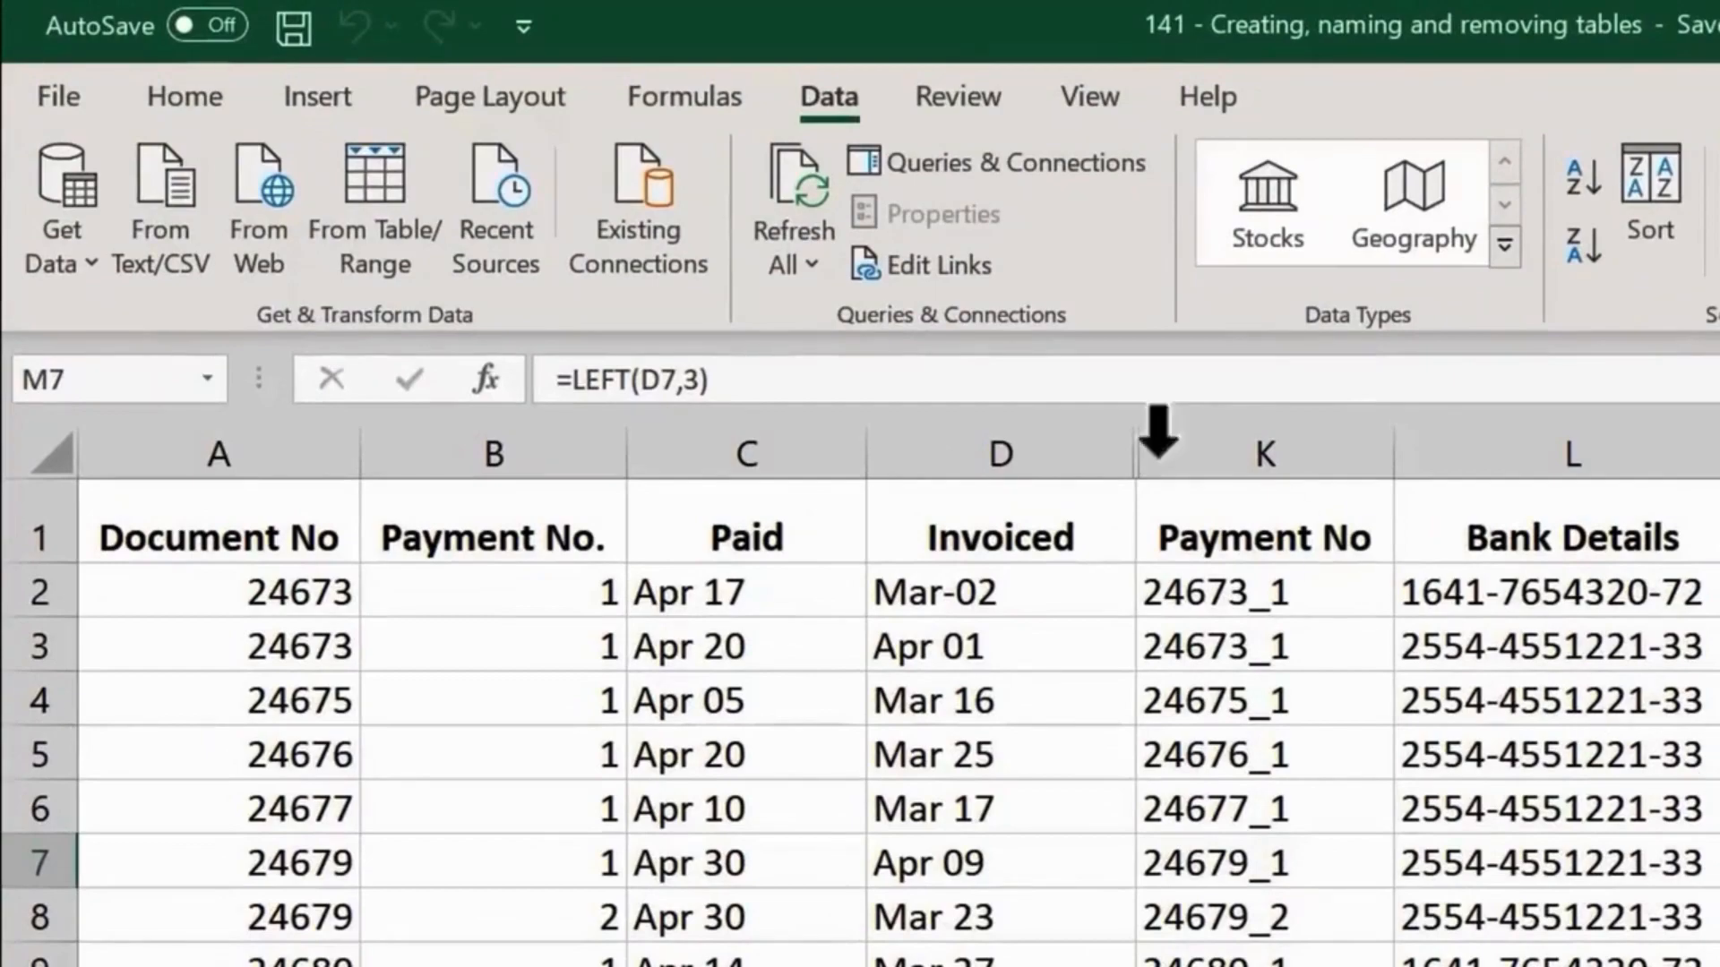
click(309, 98)
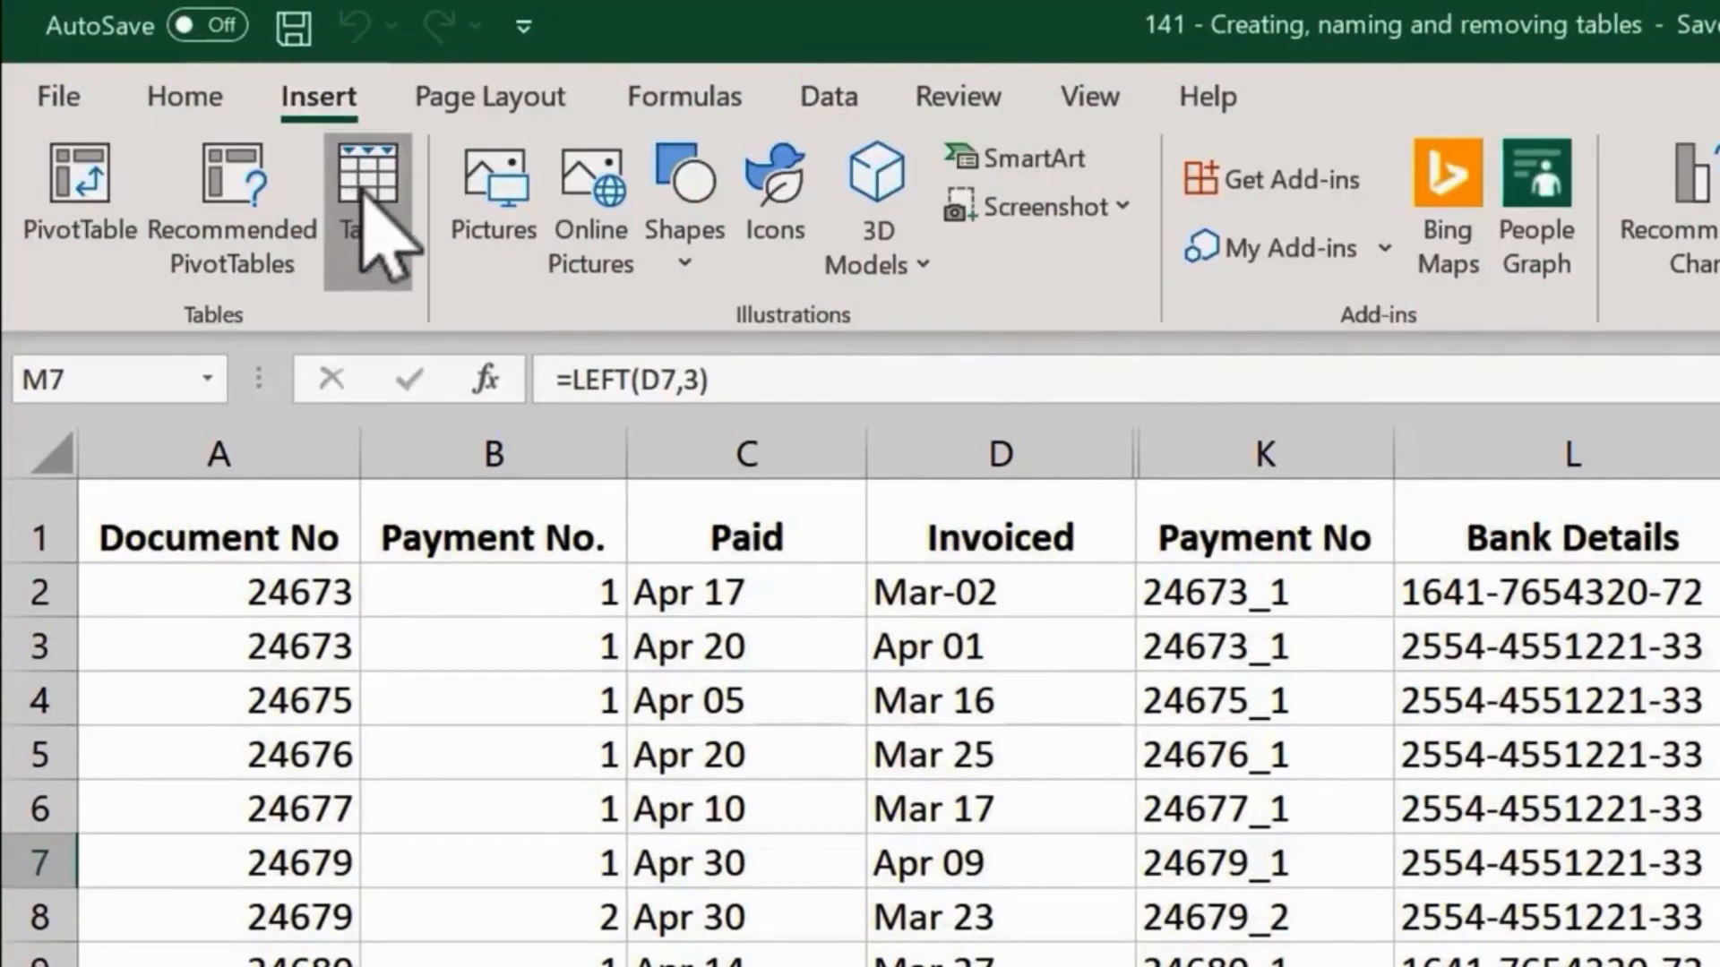
click(383, 192)
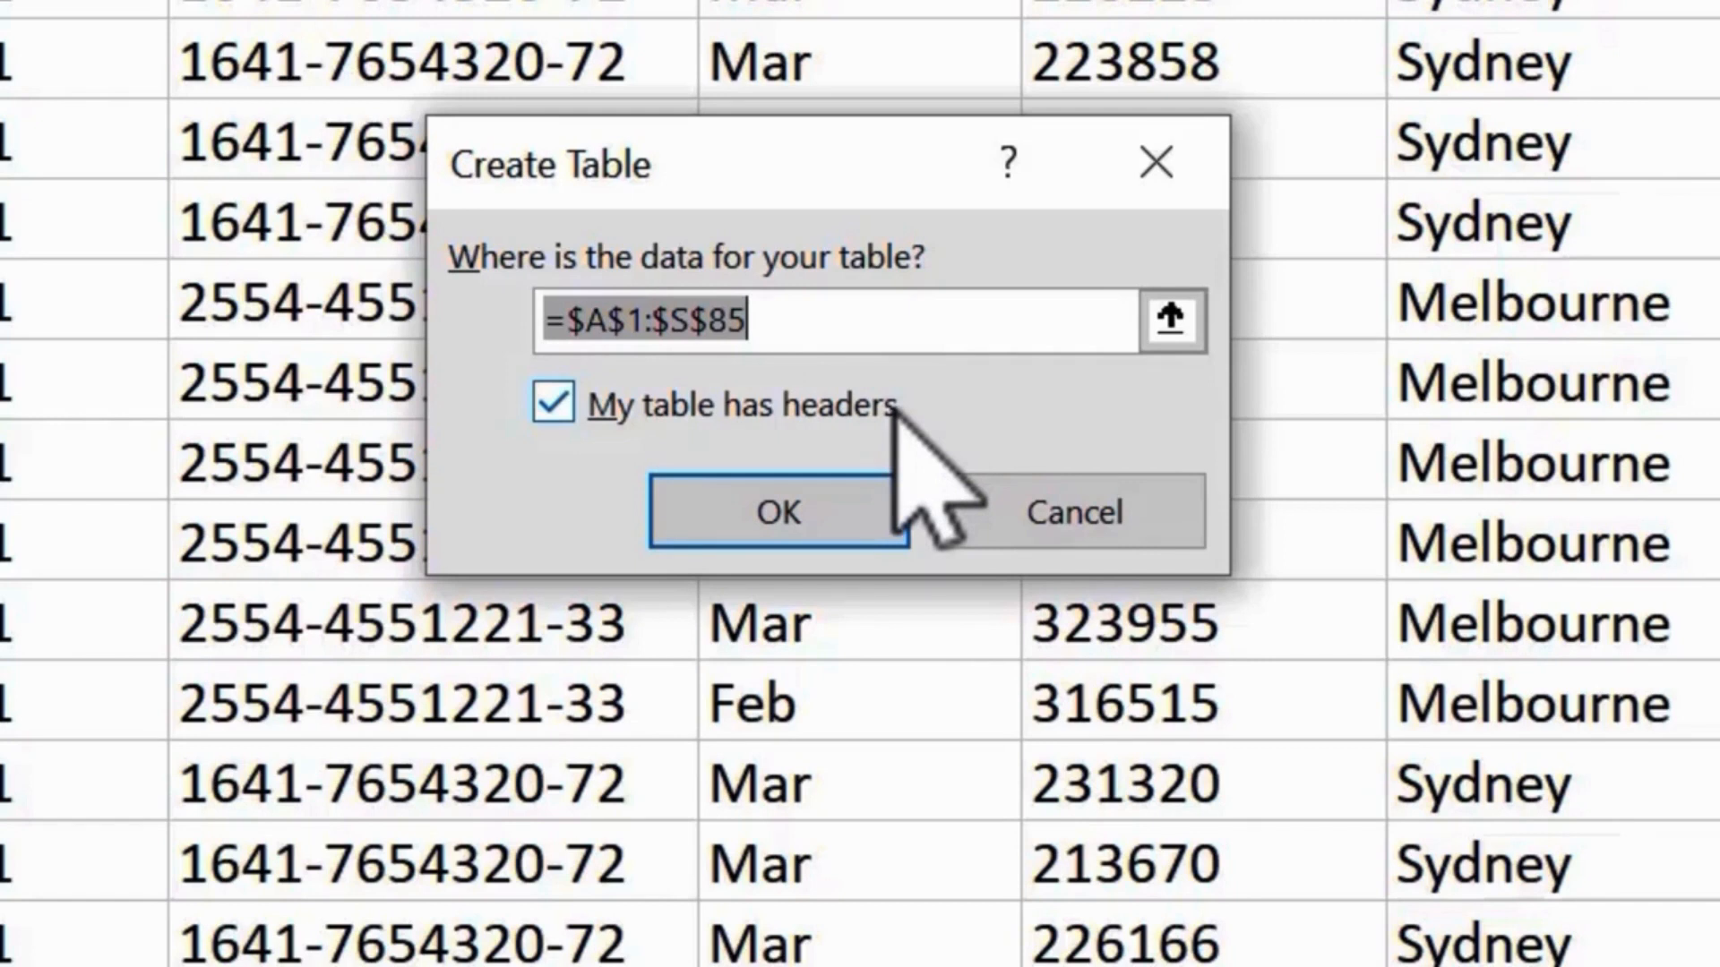
click(878, 503)
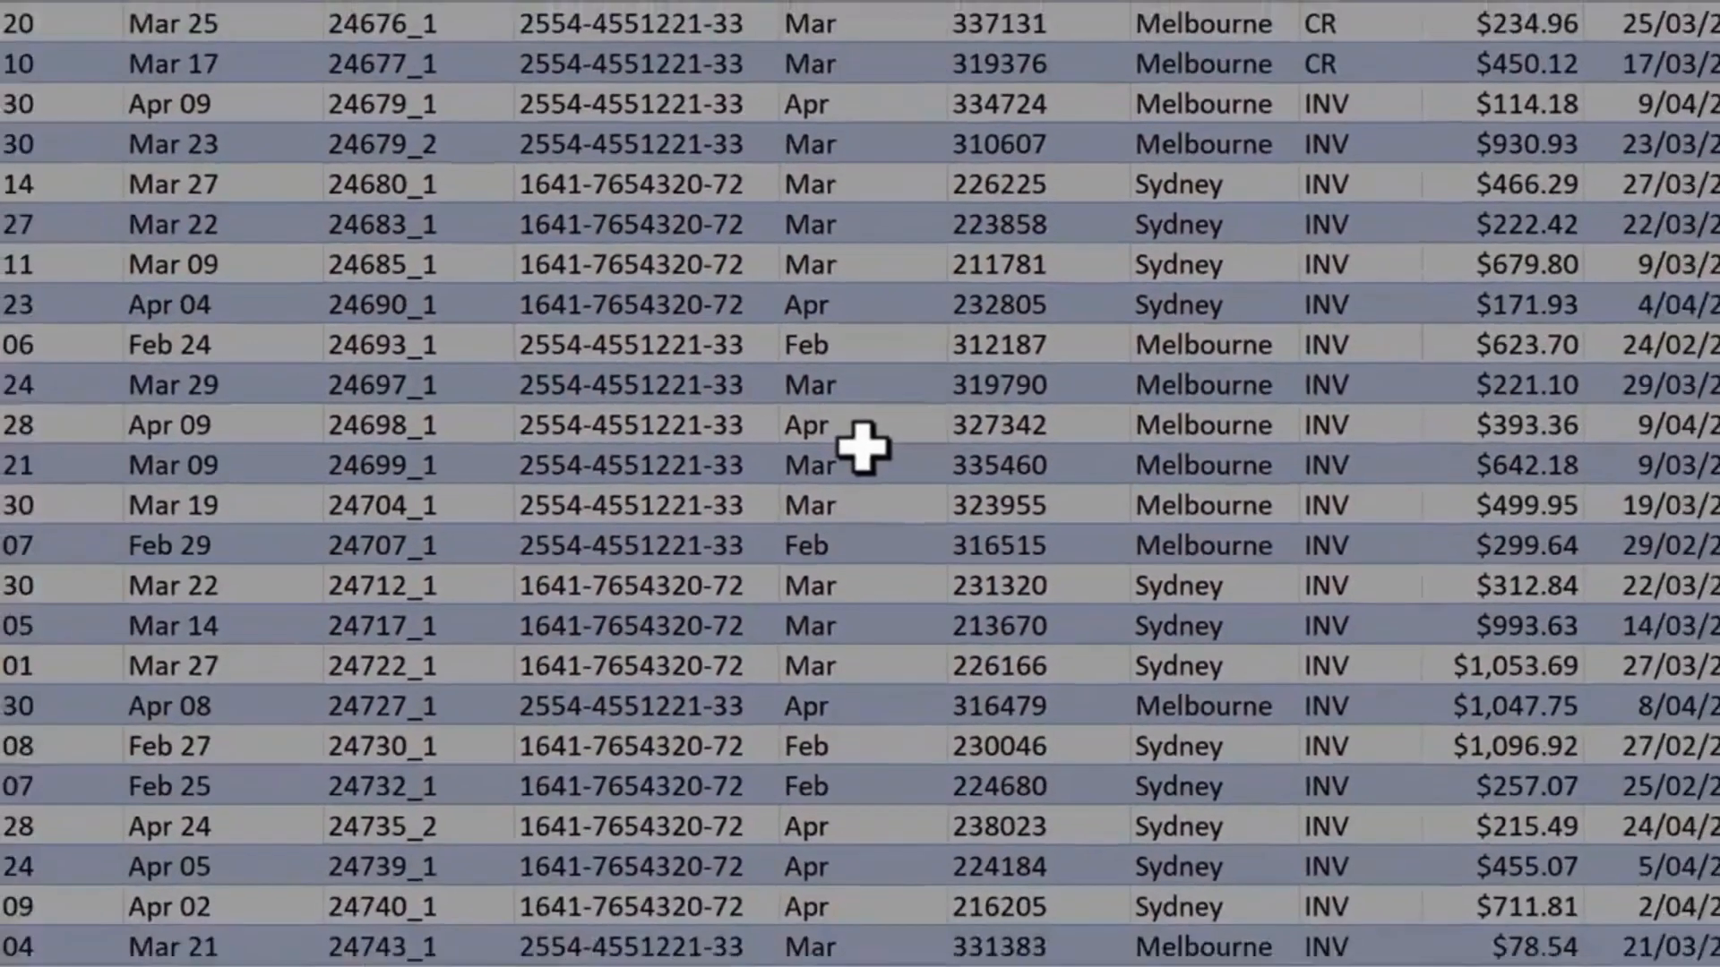
click(863, 450)
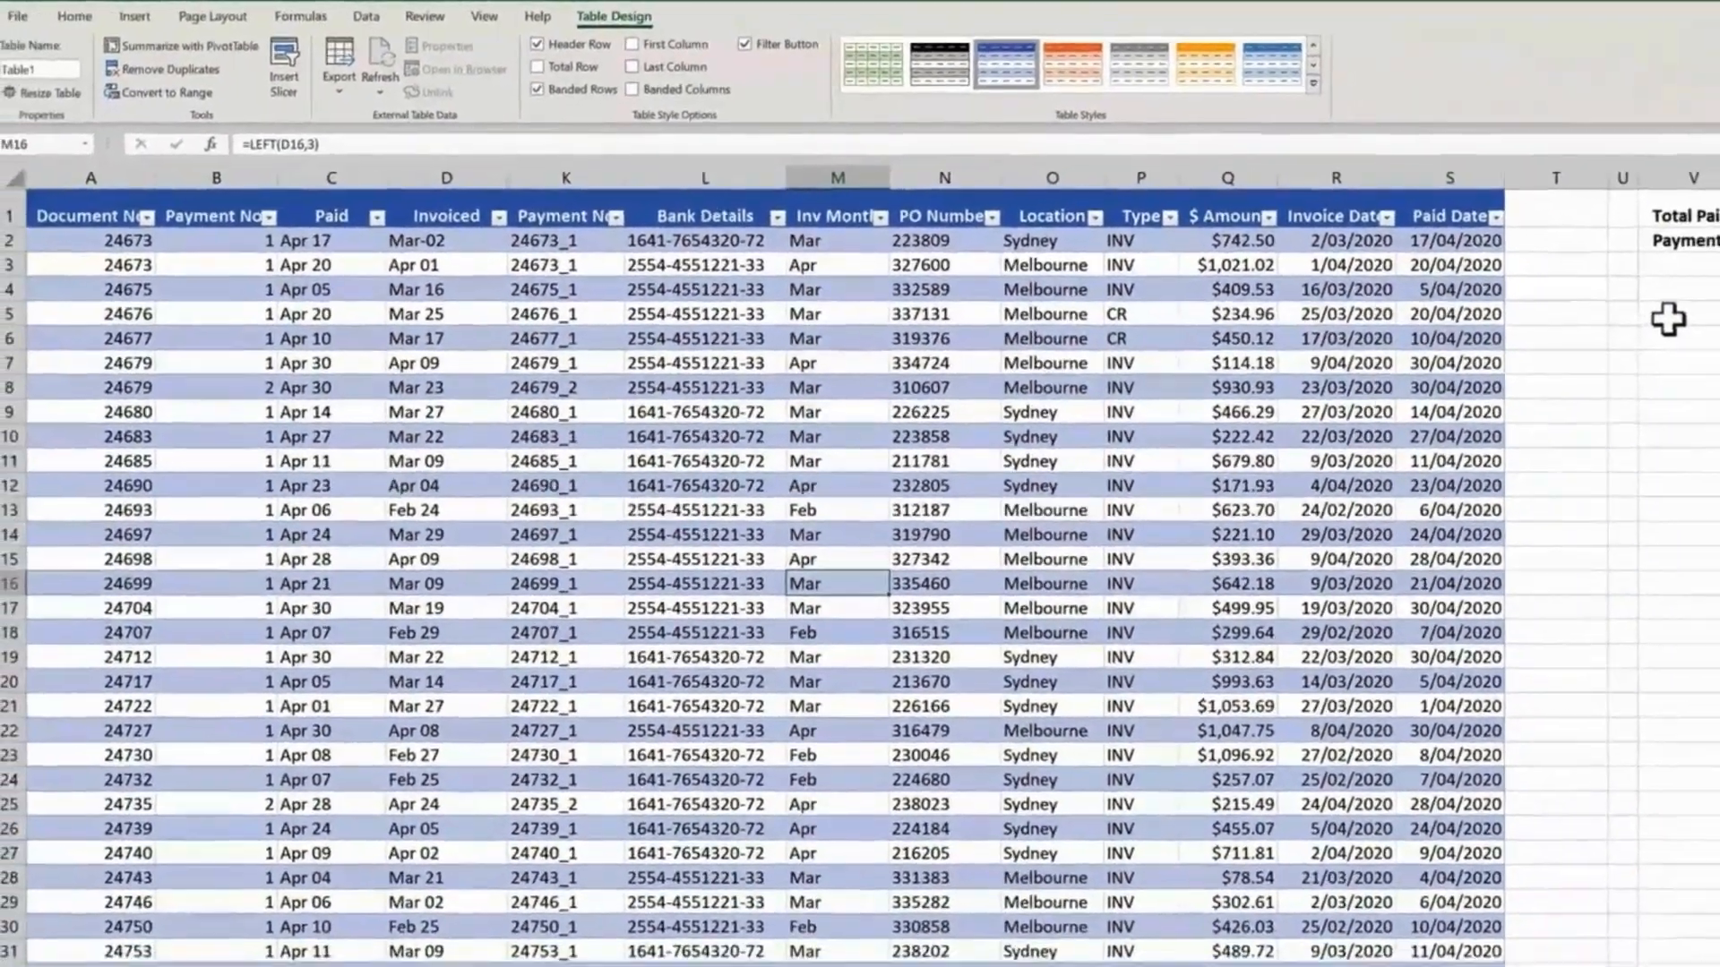
Rename the supplier invoice table as tbl_Supplier.
click(1668, 319)
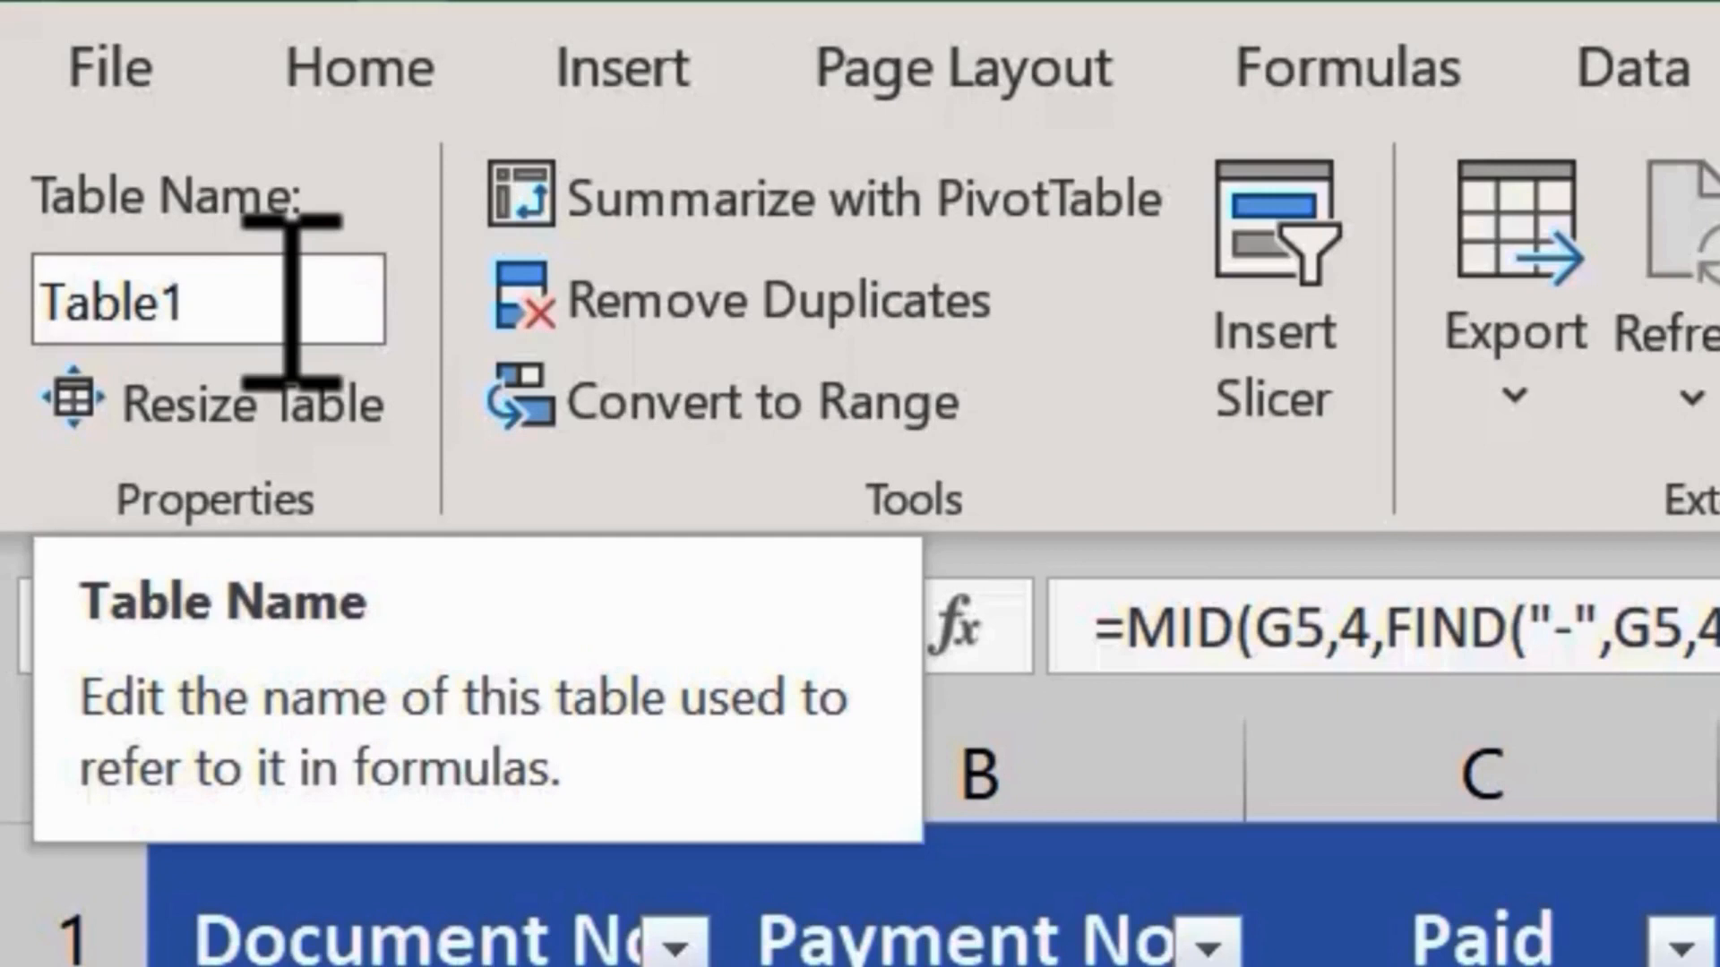
click(270, 301)
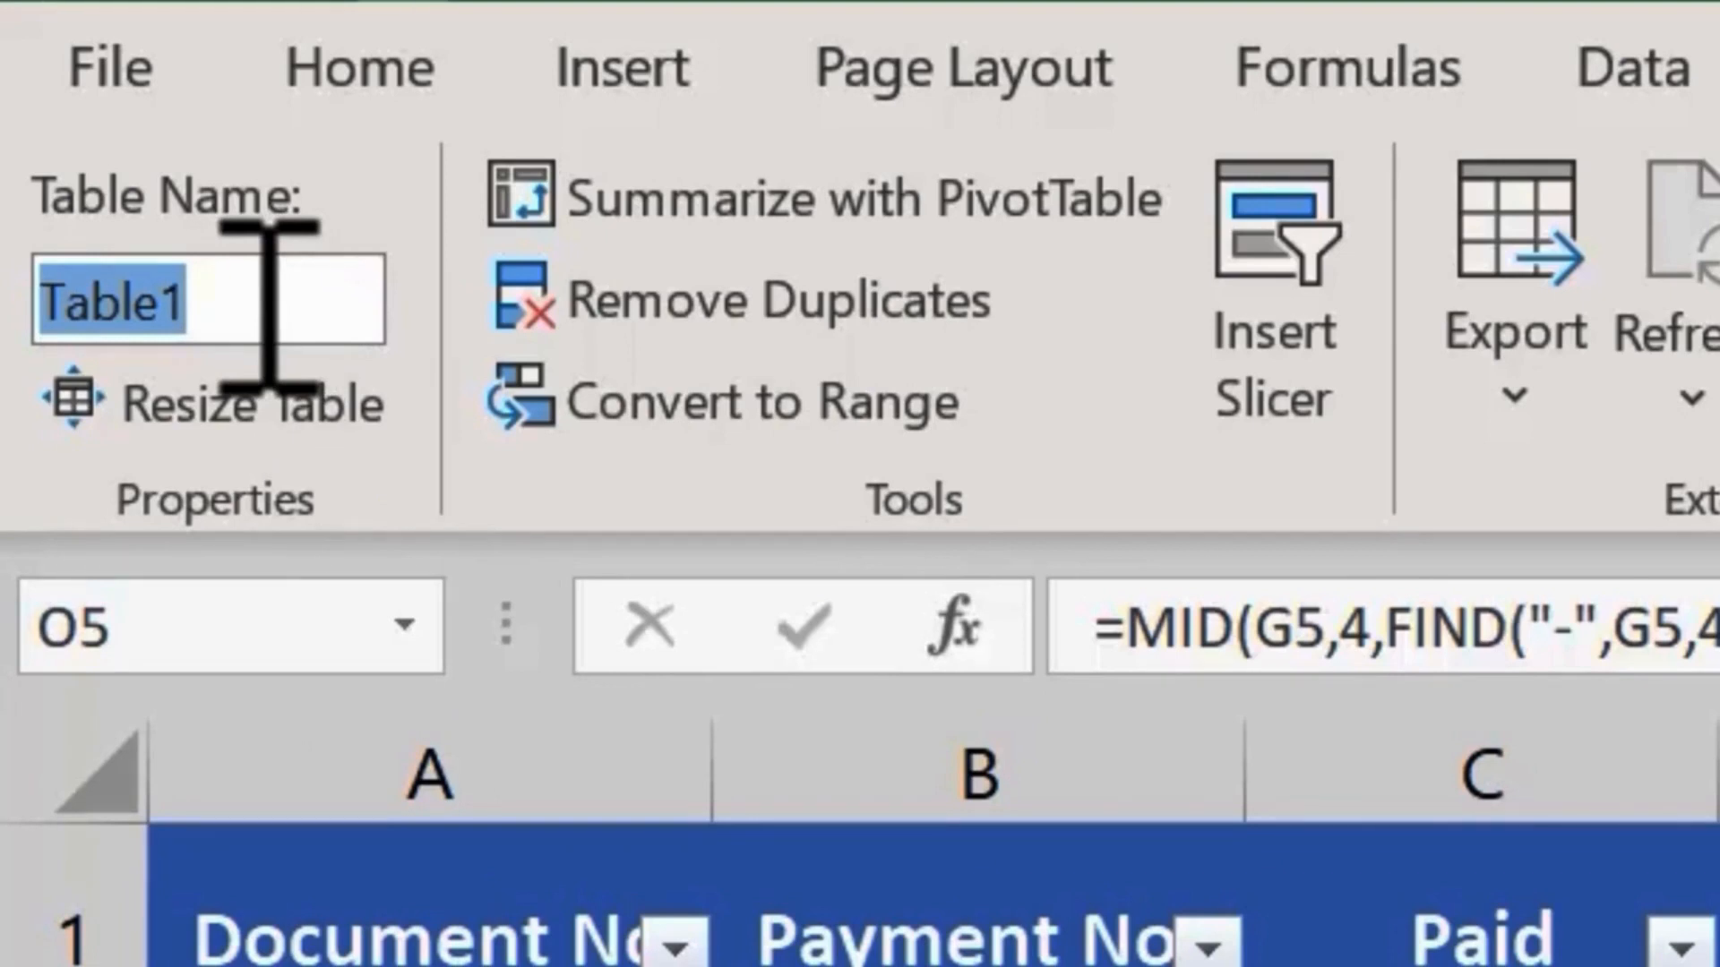
text(tbl)
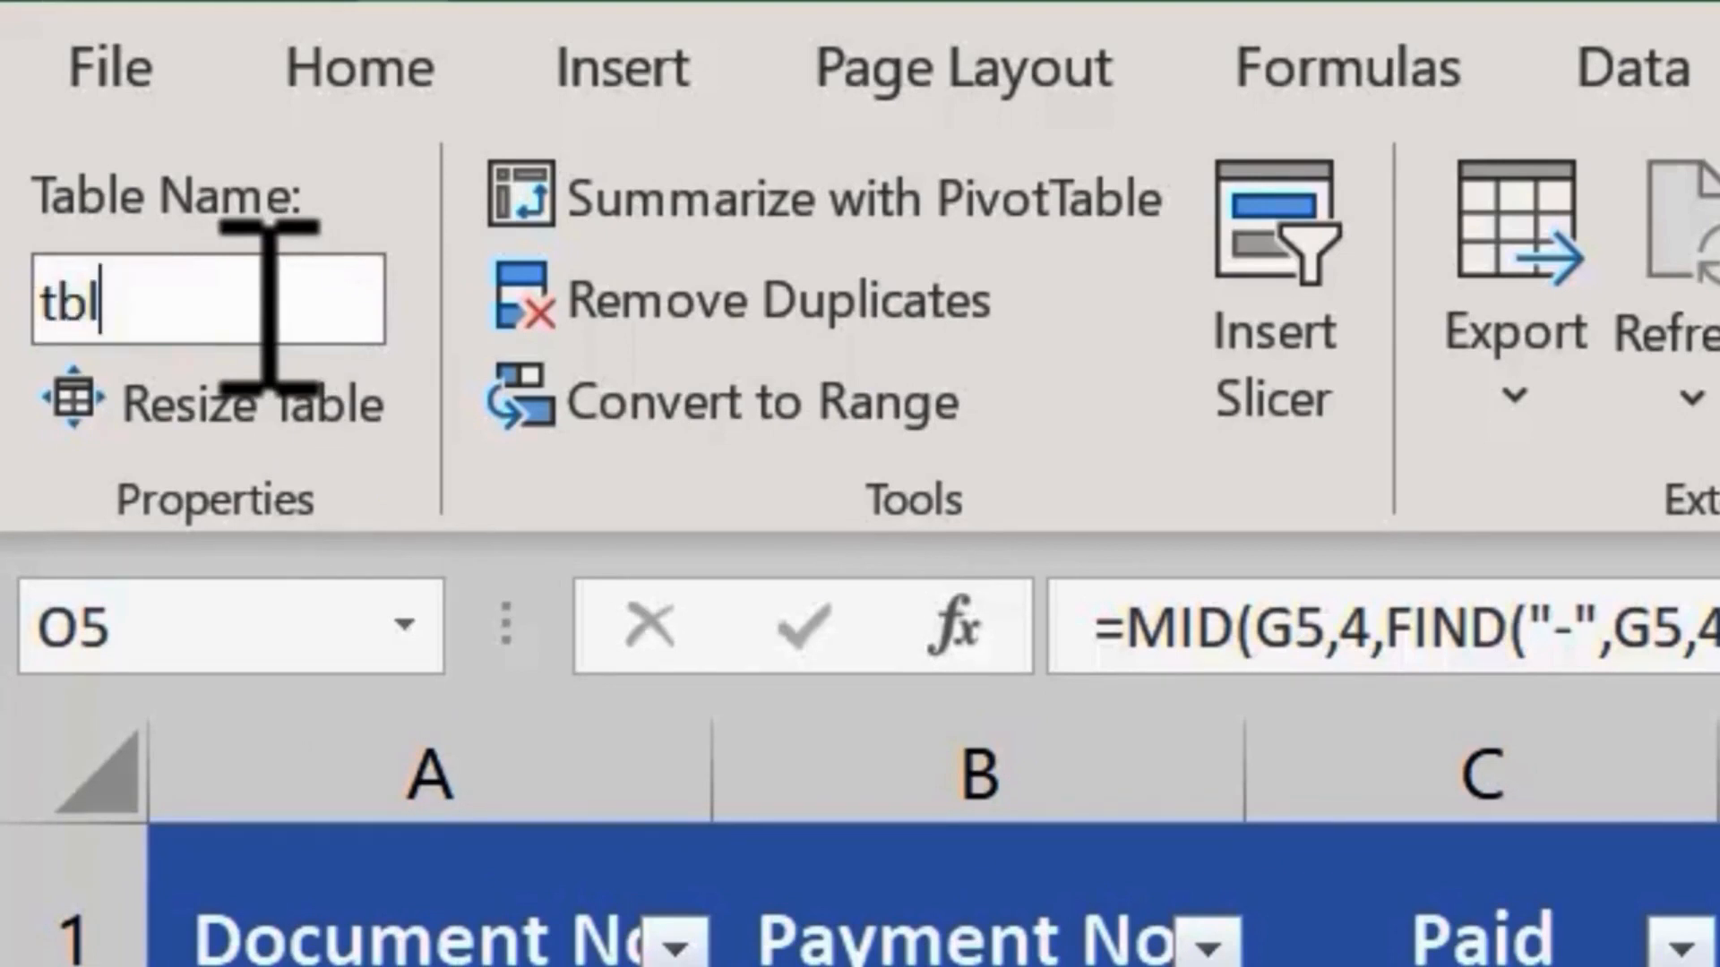
text(_)
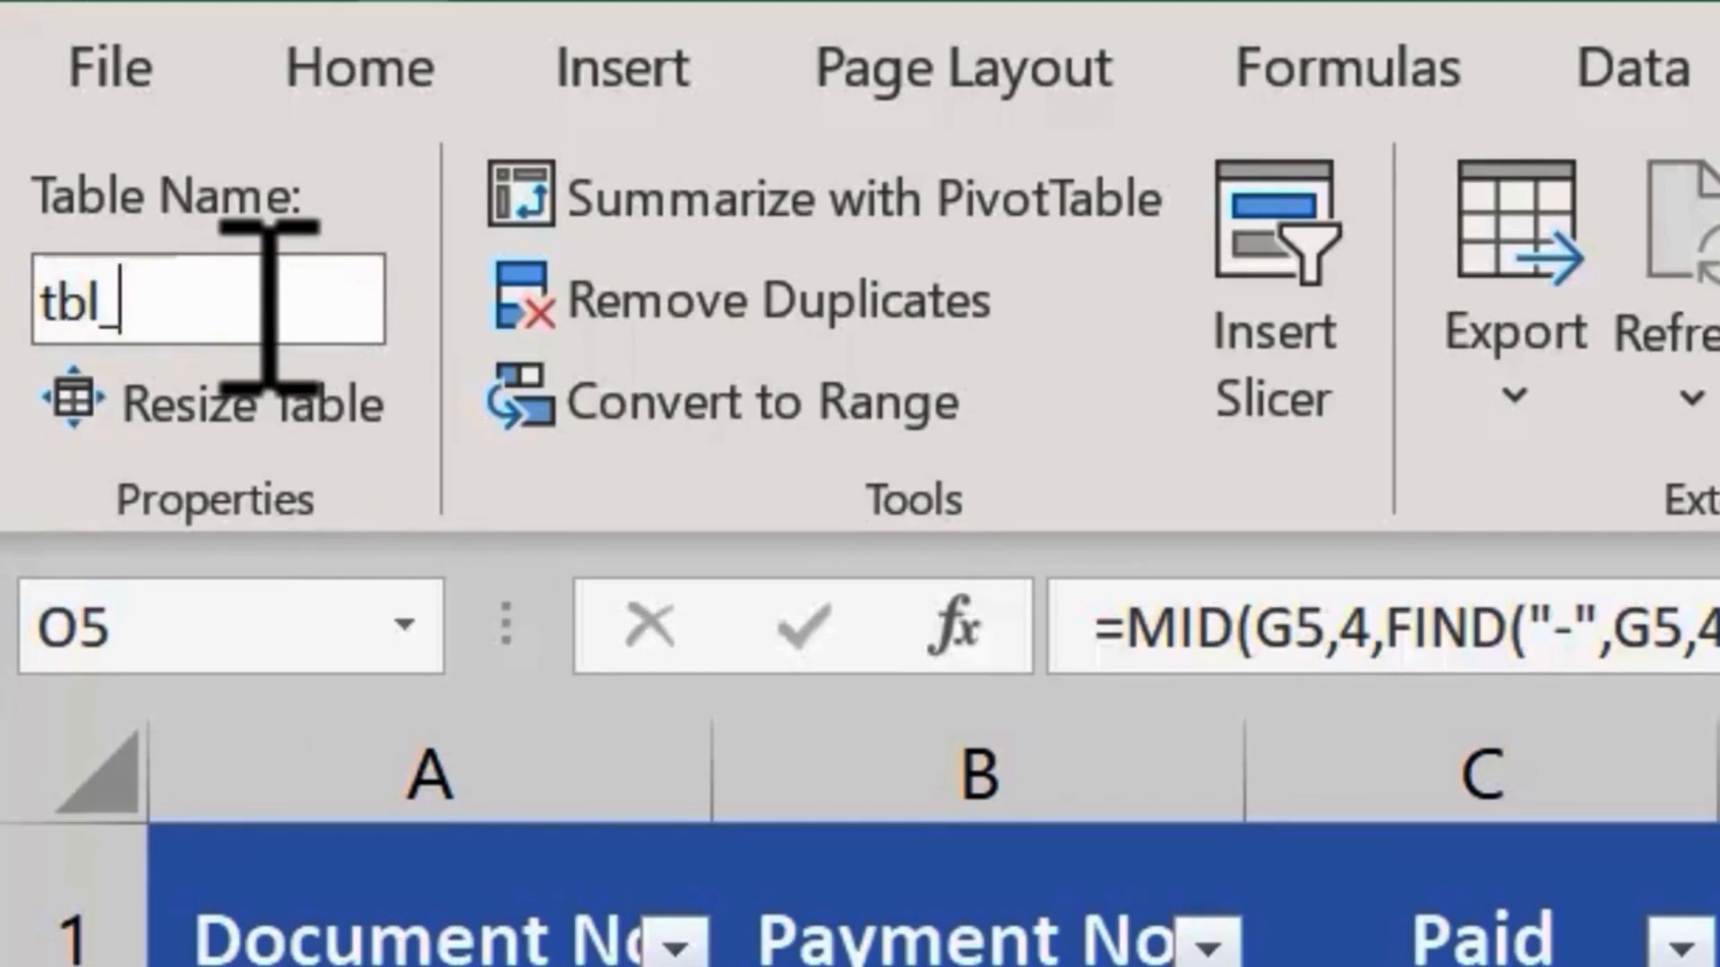
text(Suppli)
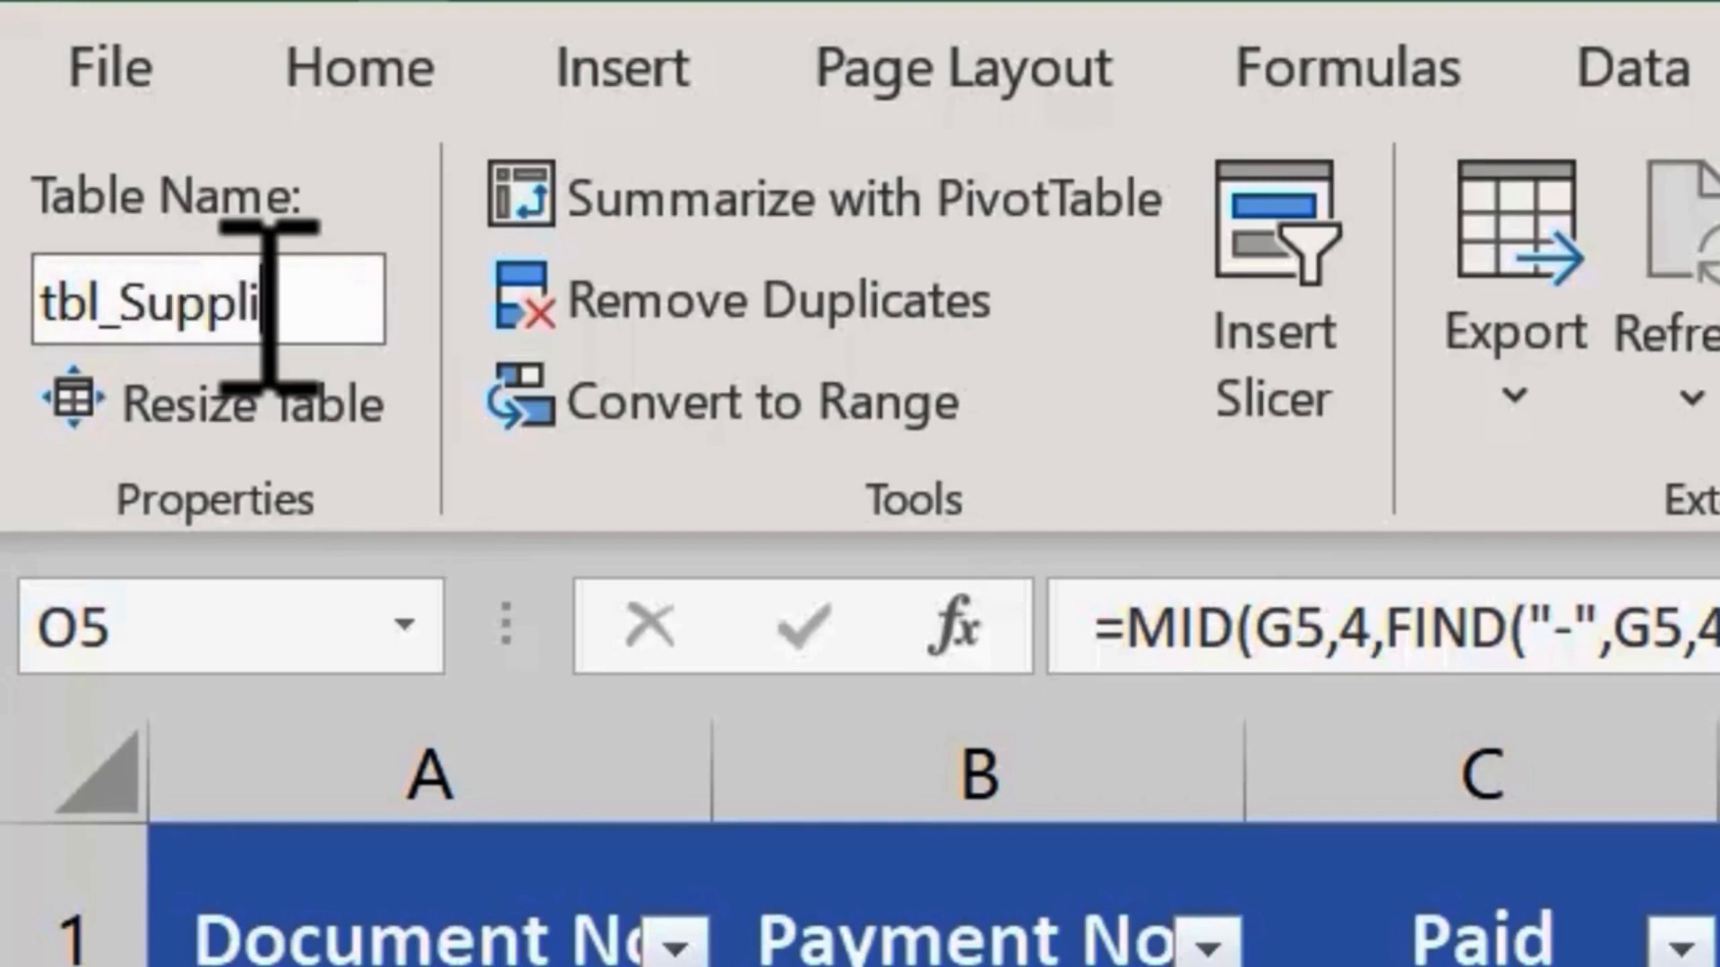
text(er)
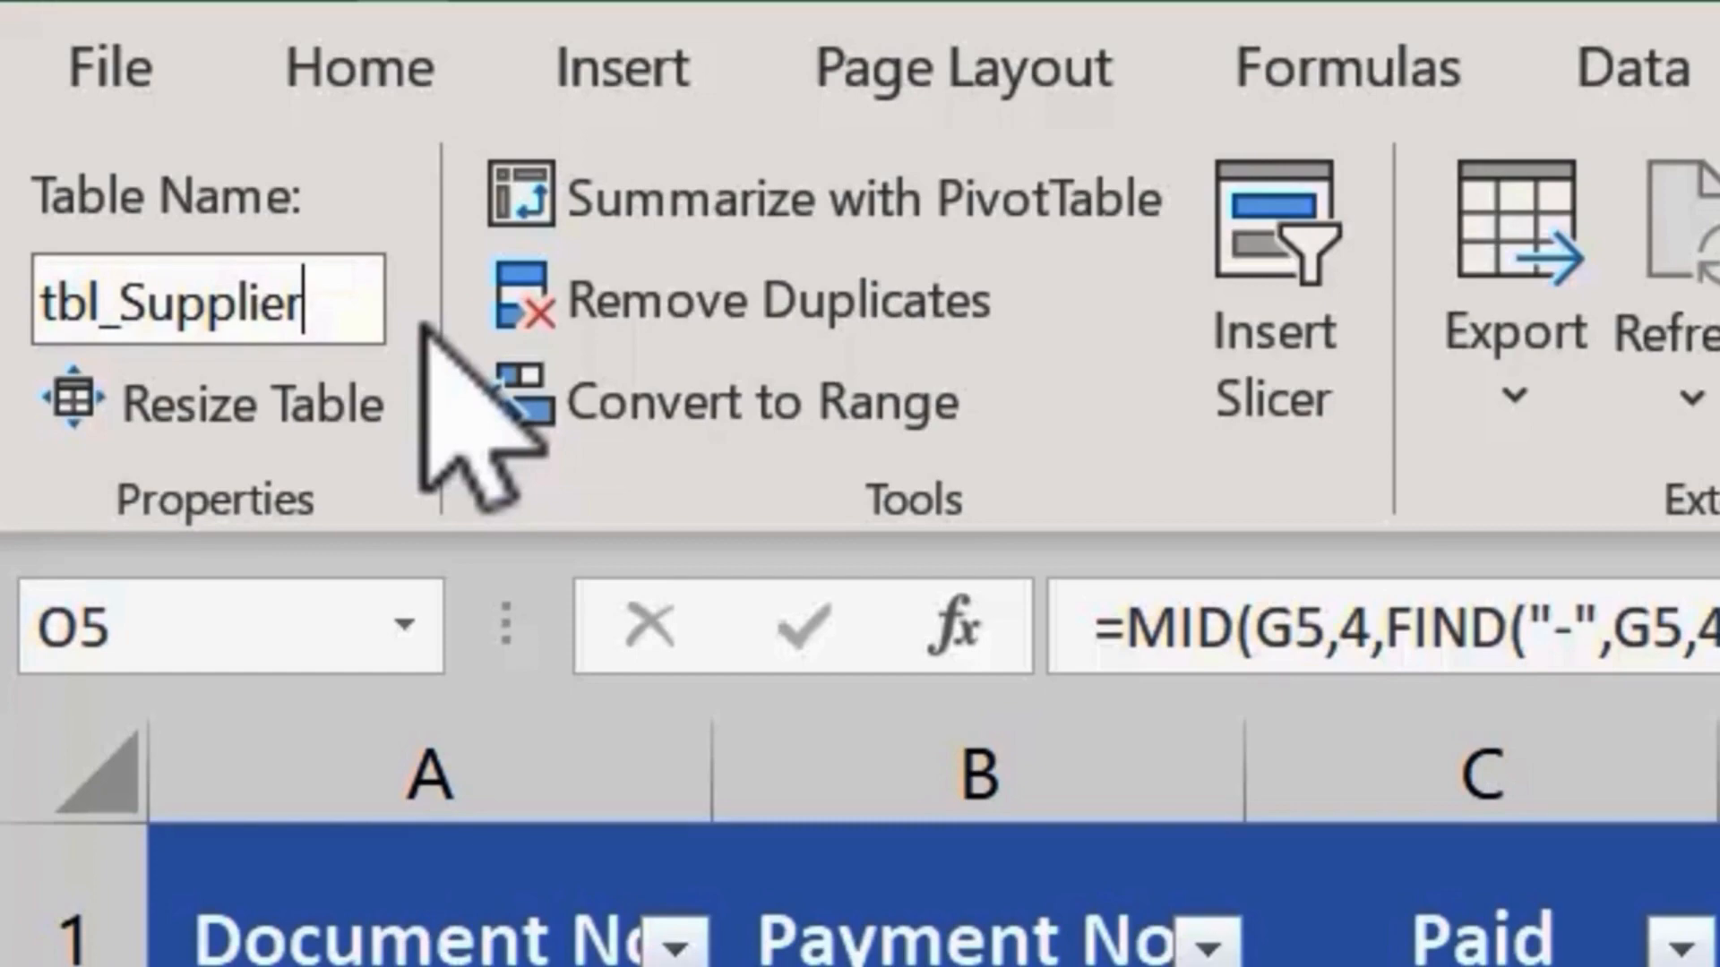
key(Return)
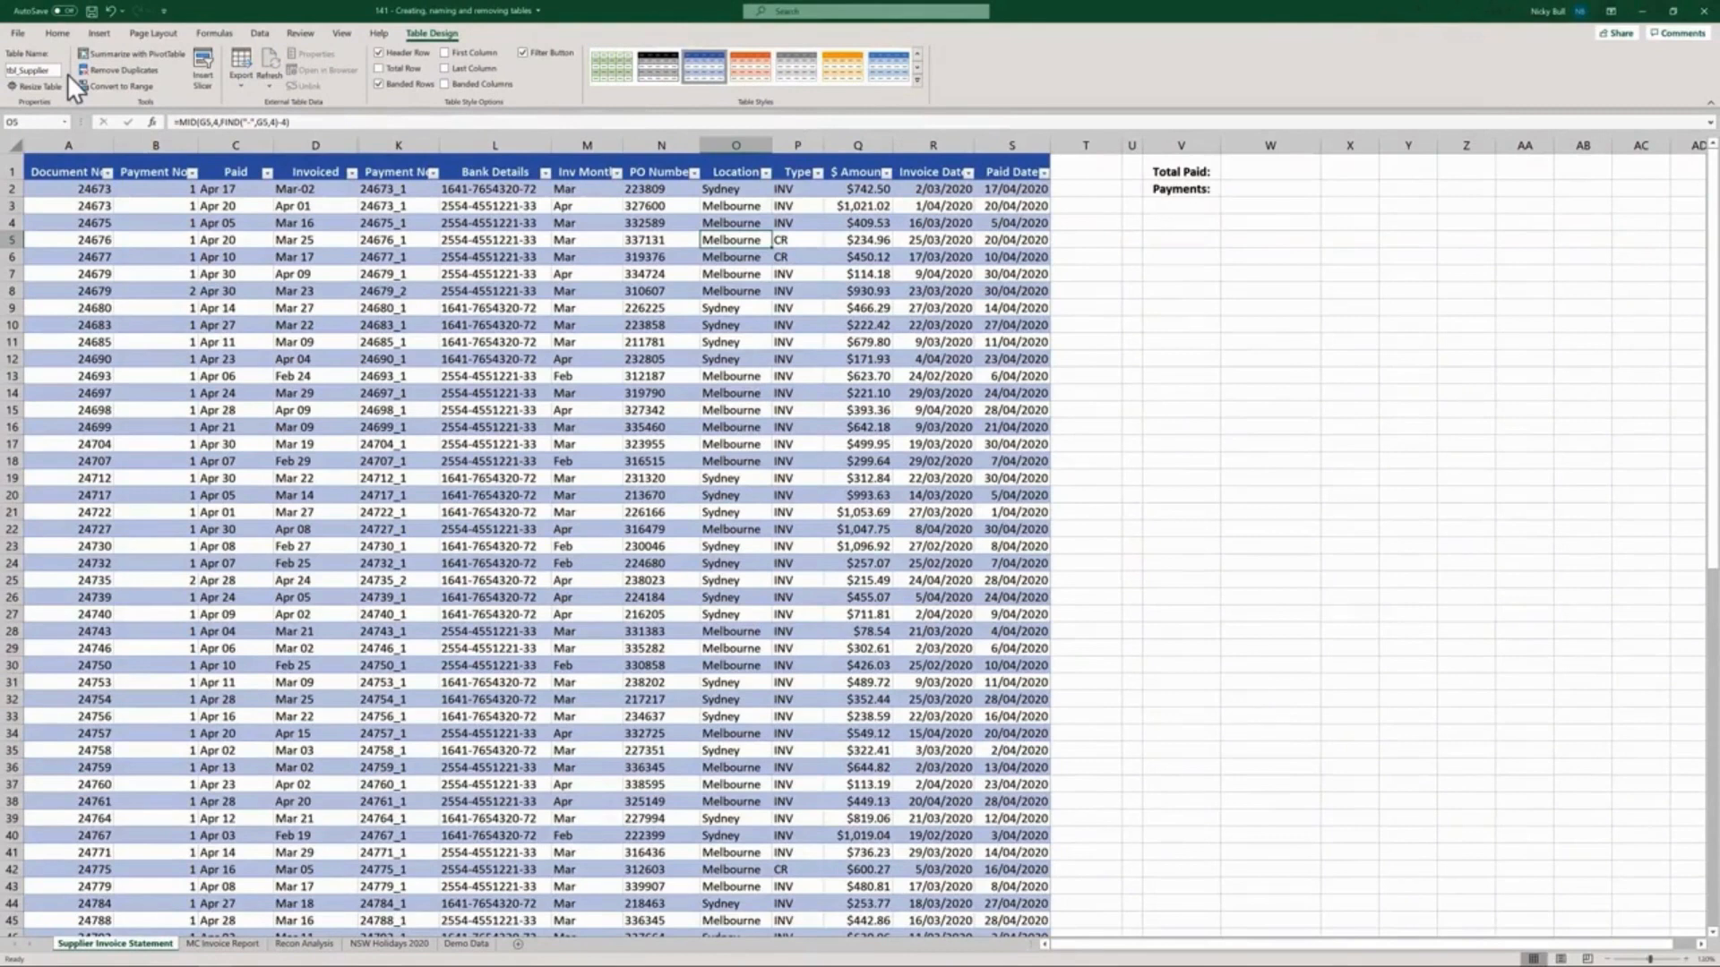
On the MC Invoice Report sheet, create a table with headers from the data starting at row 4.
click(236, 946)
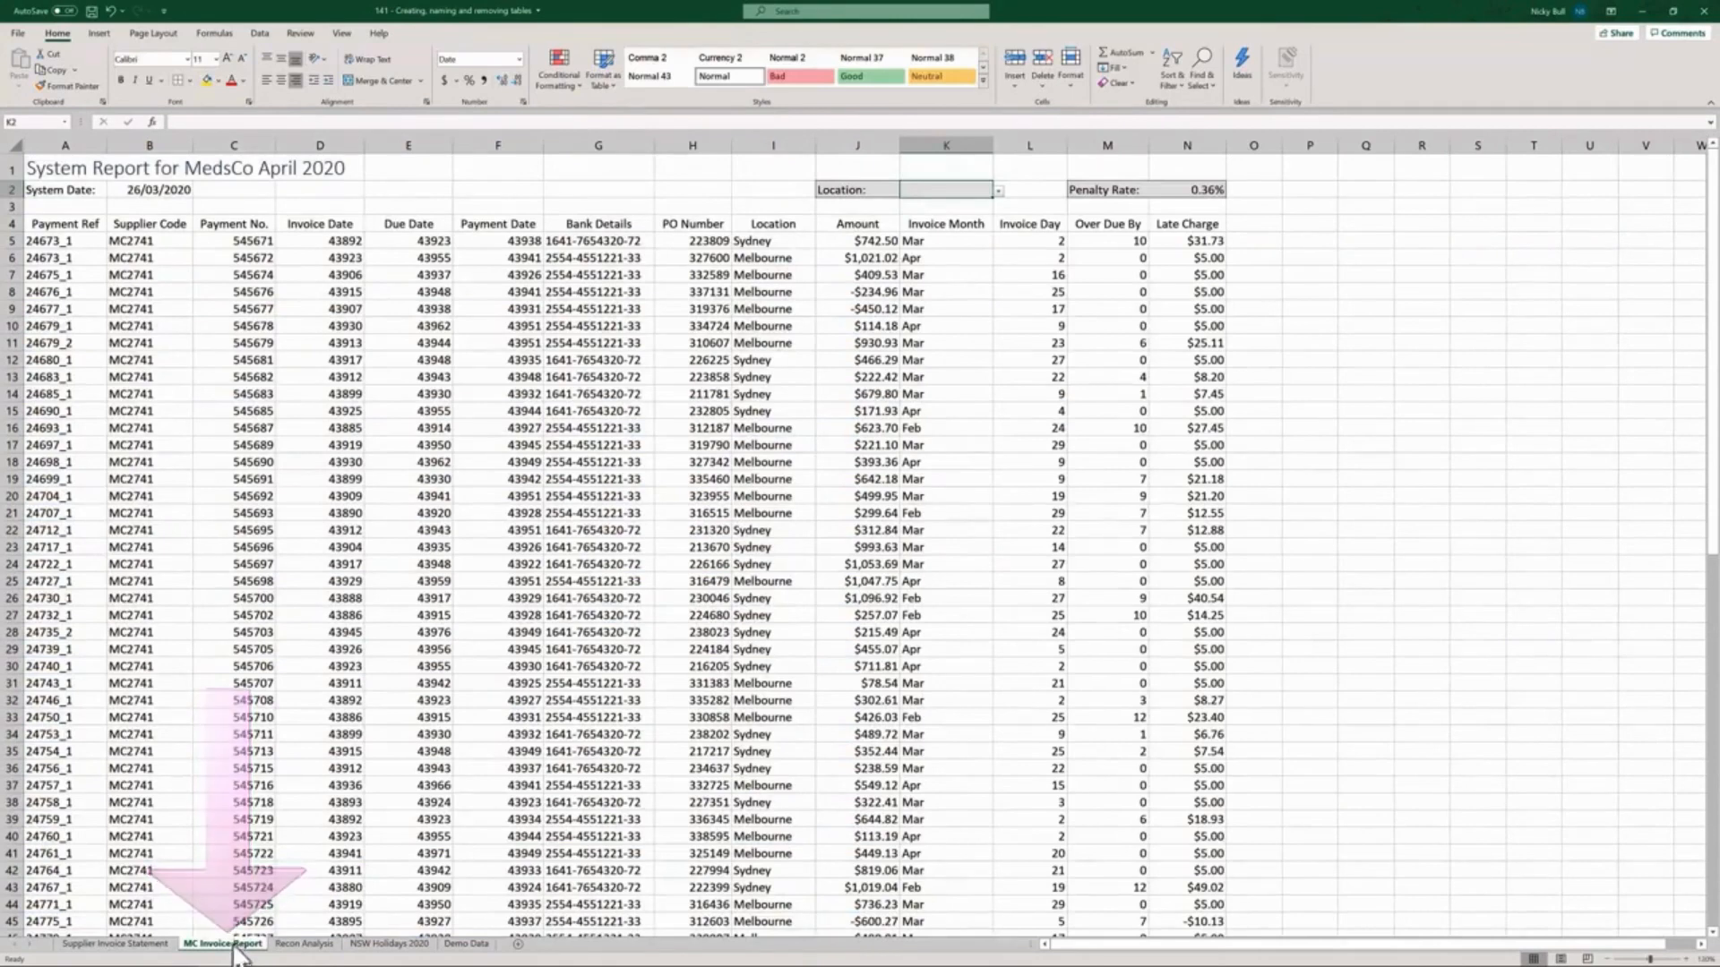
click(255, 395)
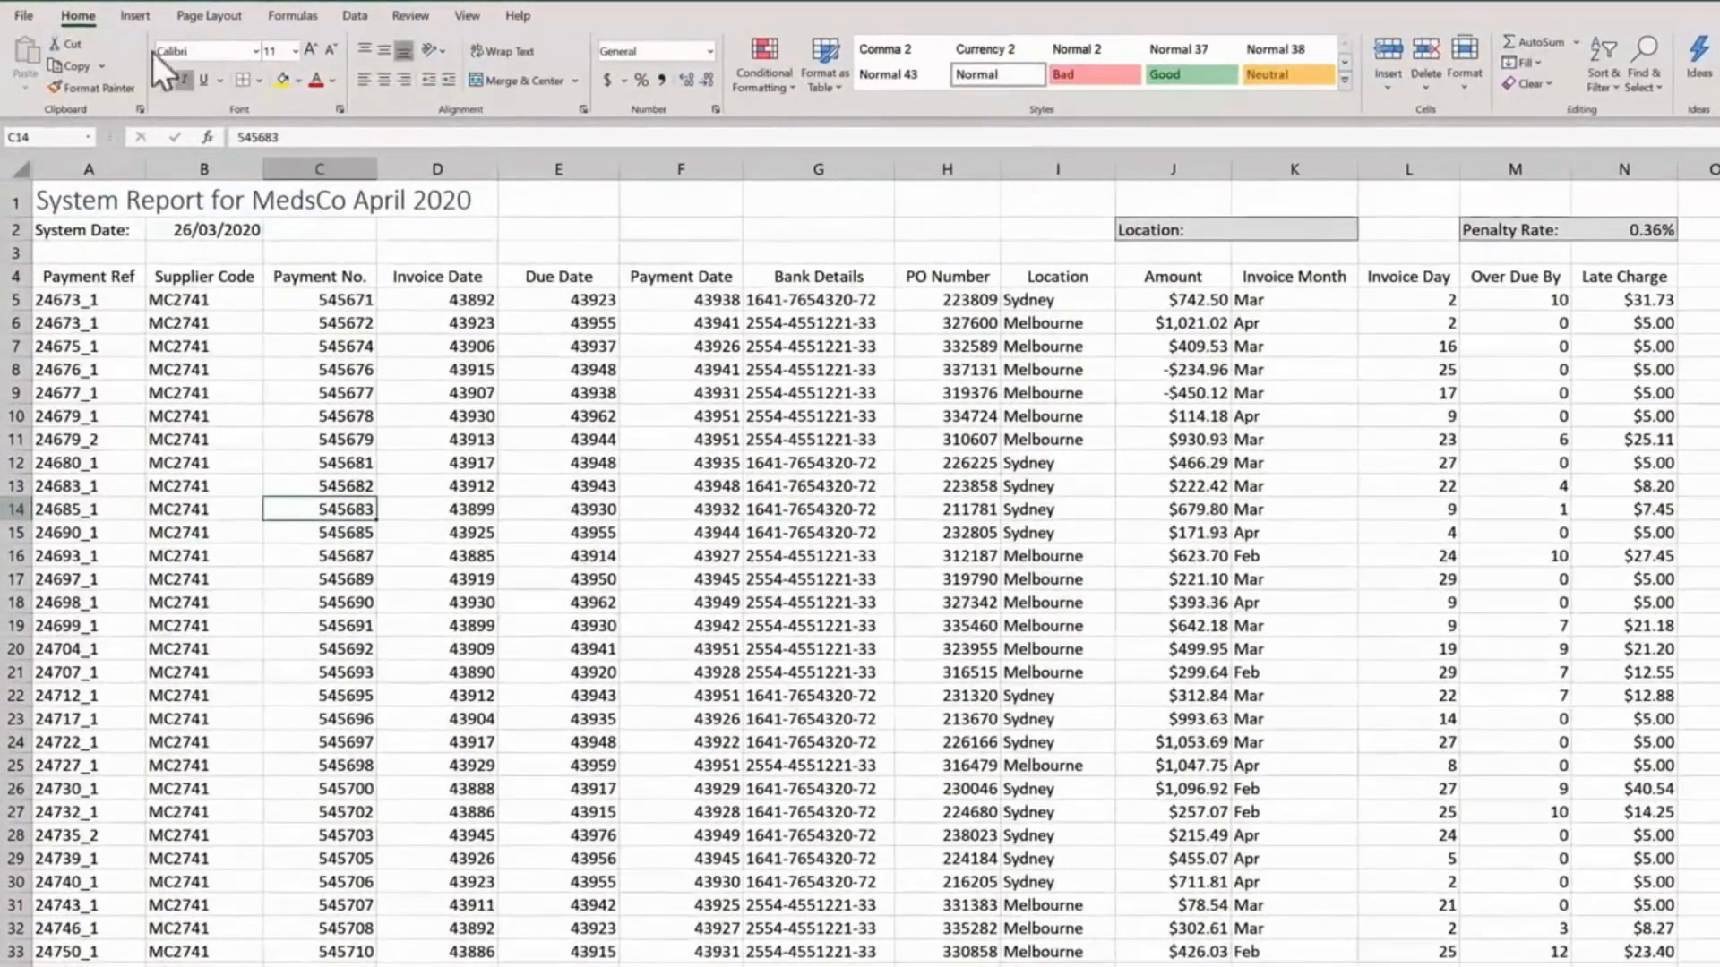
click(98, 33)
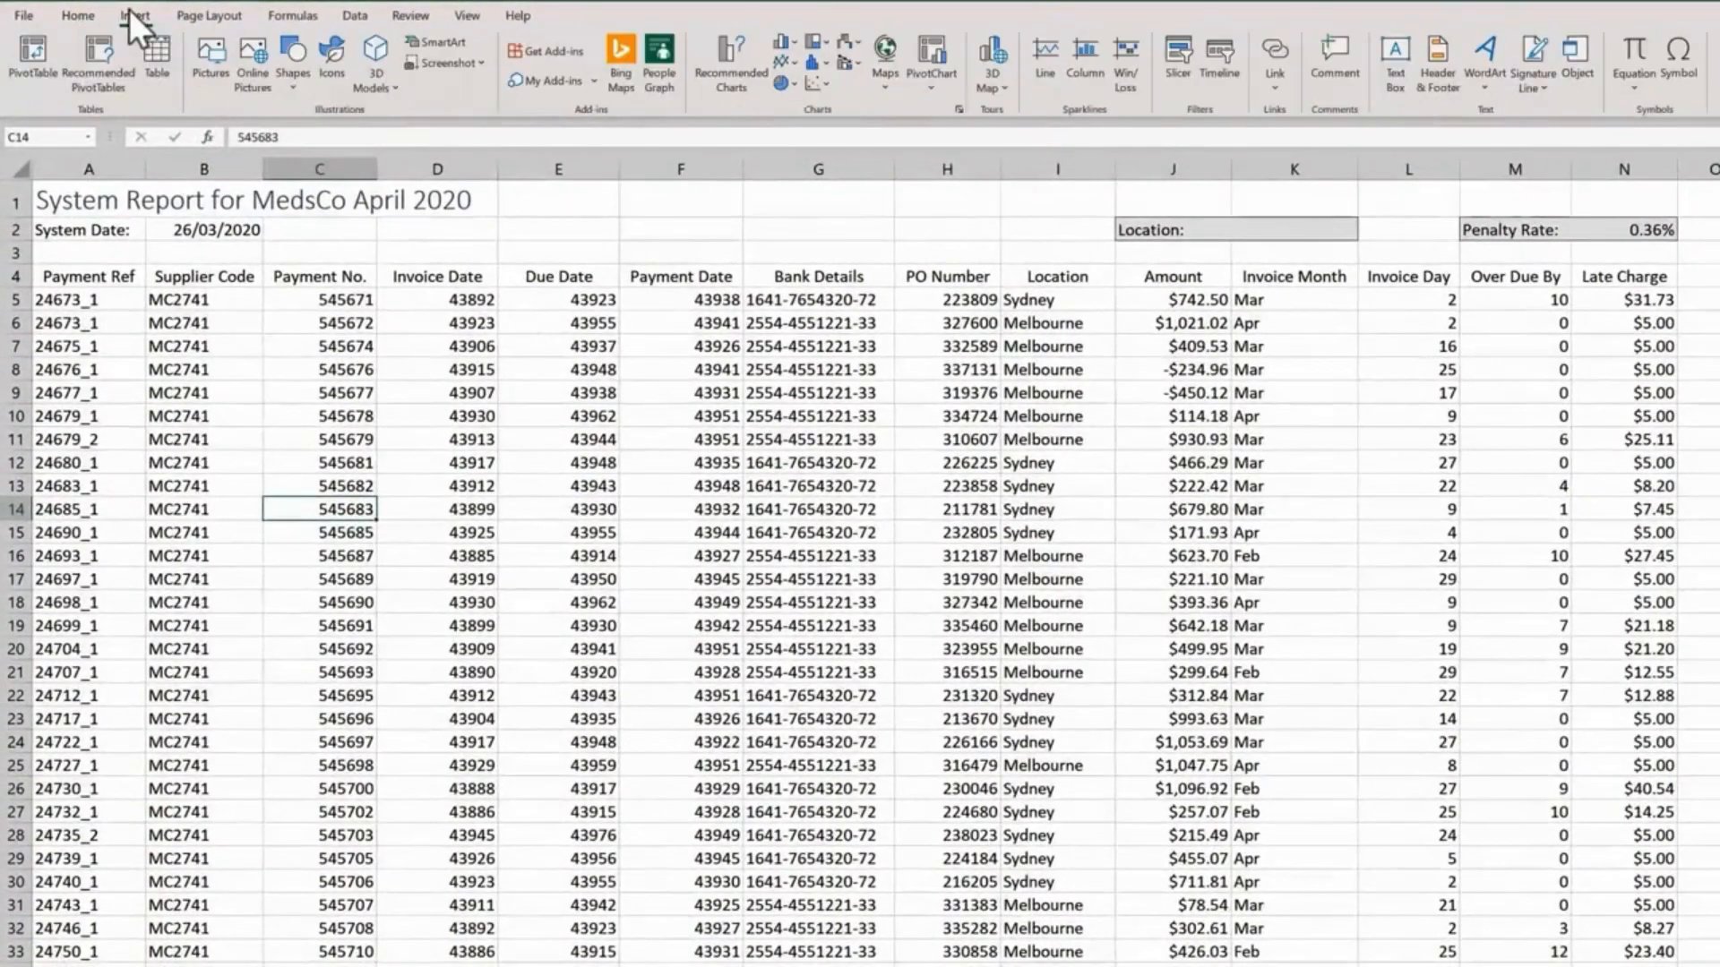
click(156, 56)
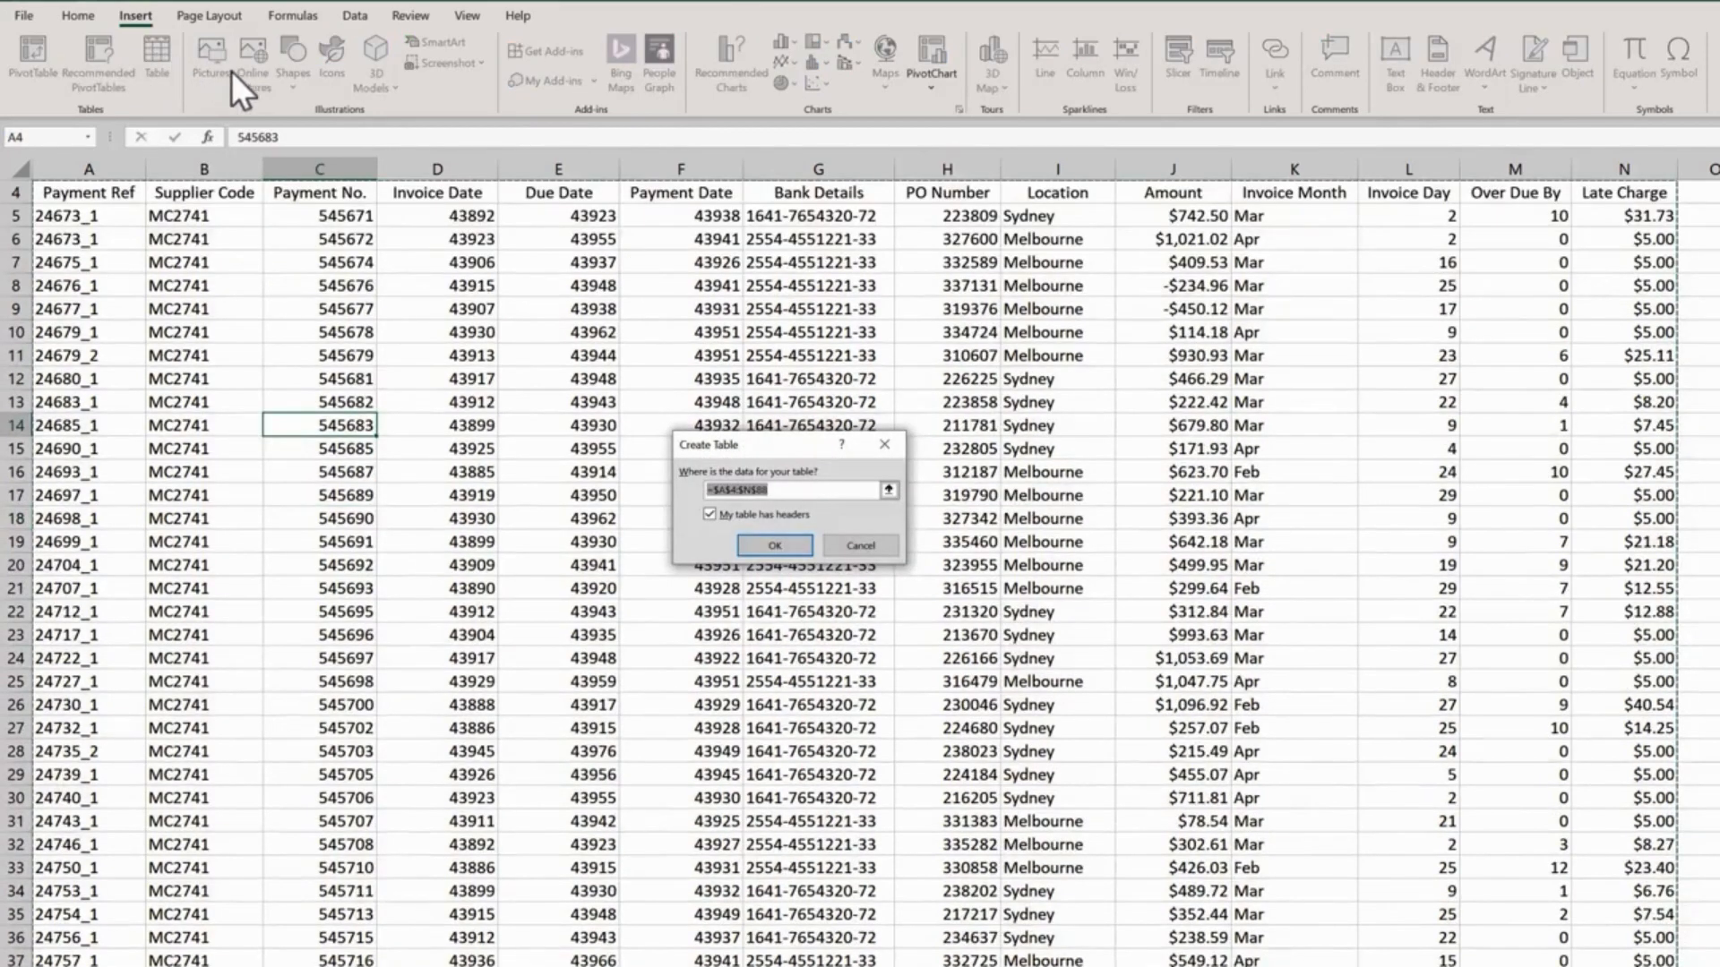
key(Return)
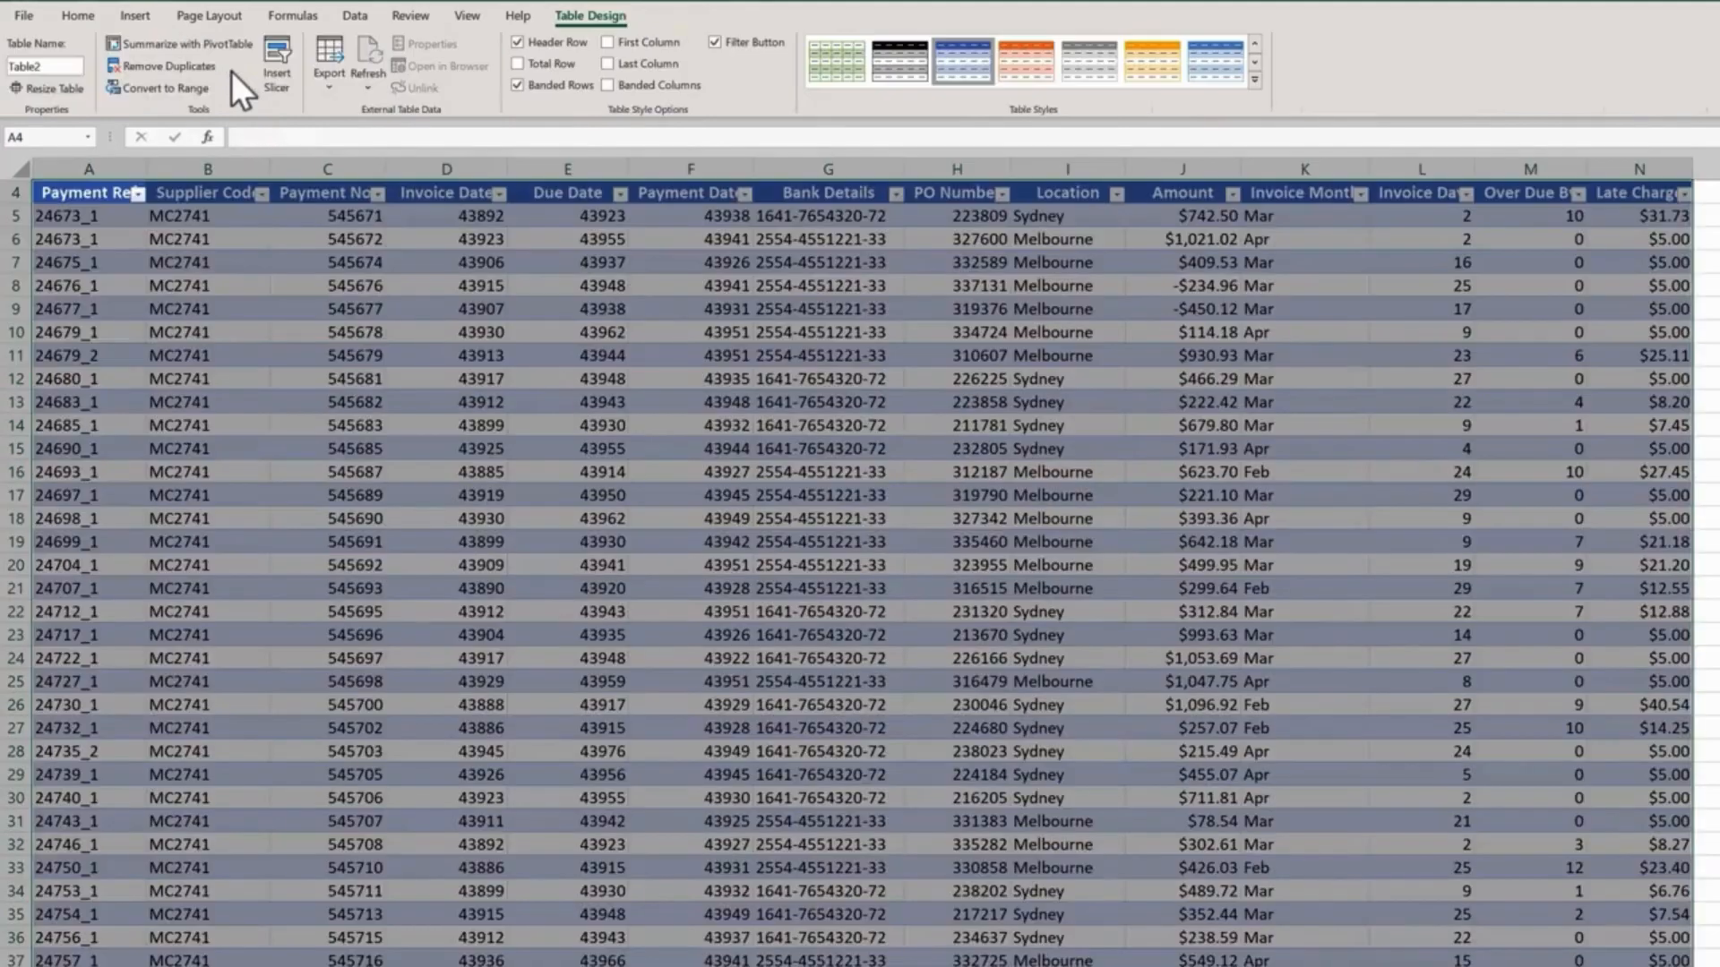
click(362, 279)
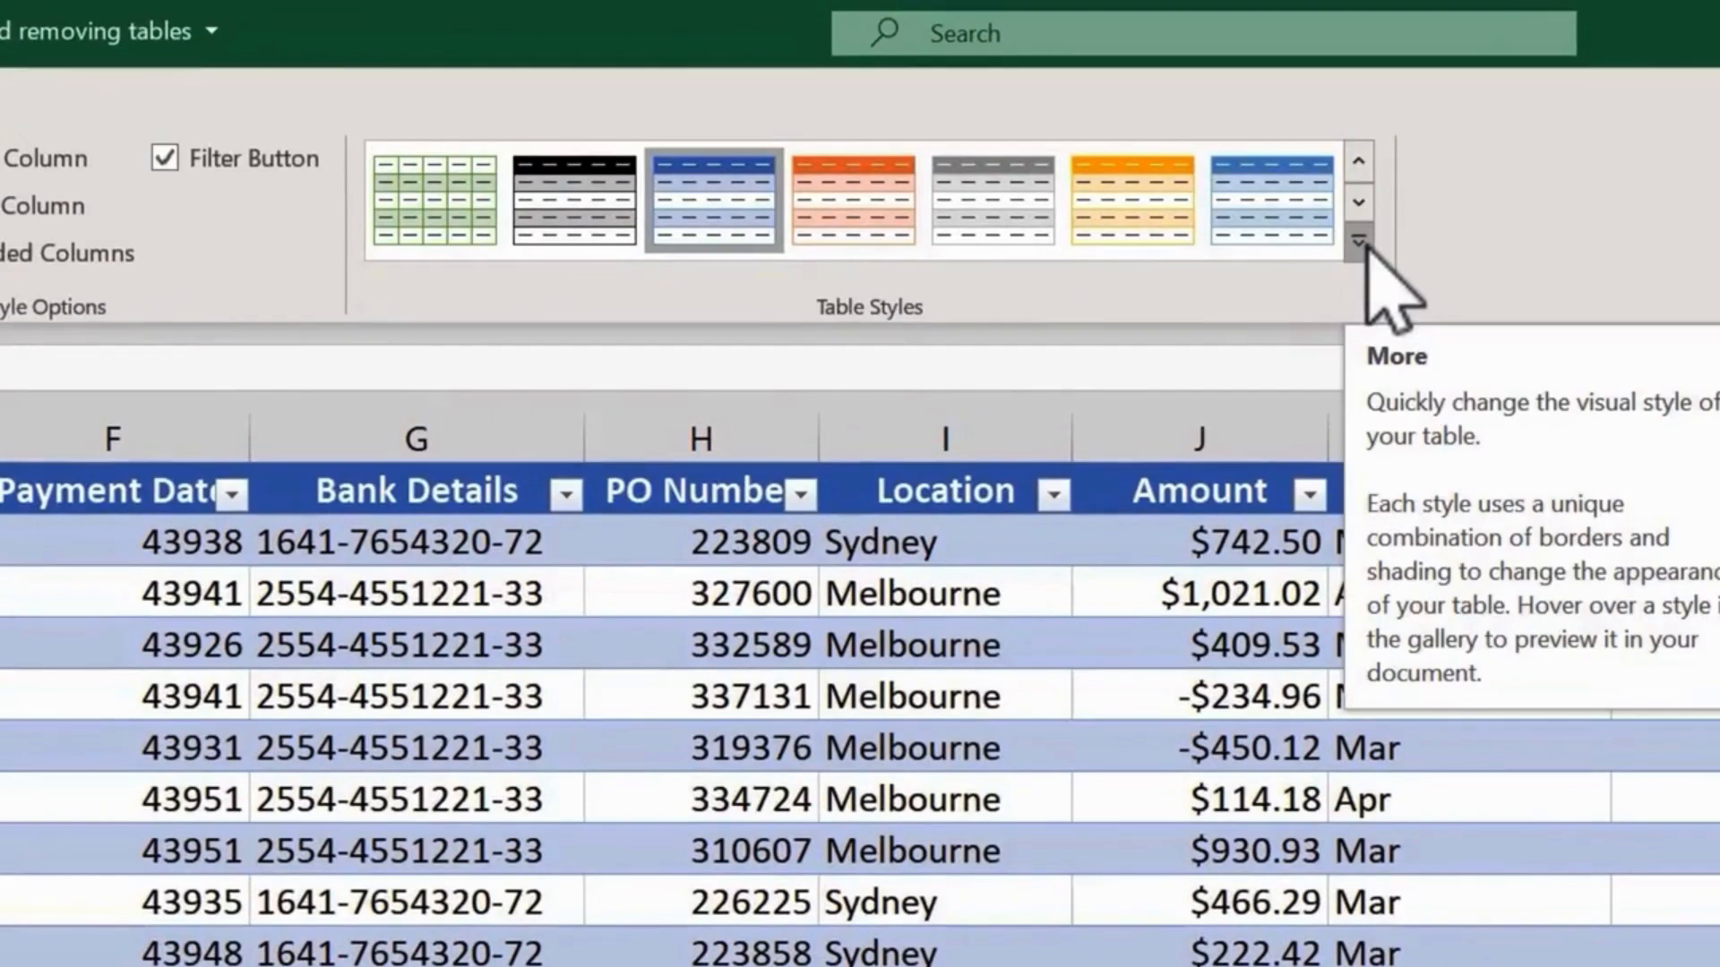
Clear the MC report table's style with the plain Light style and convert the table to a normal range.
click(1359, 242)
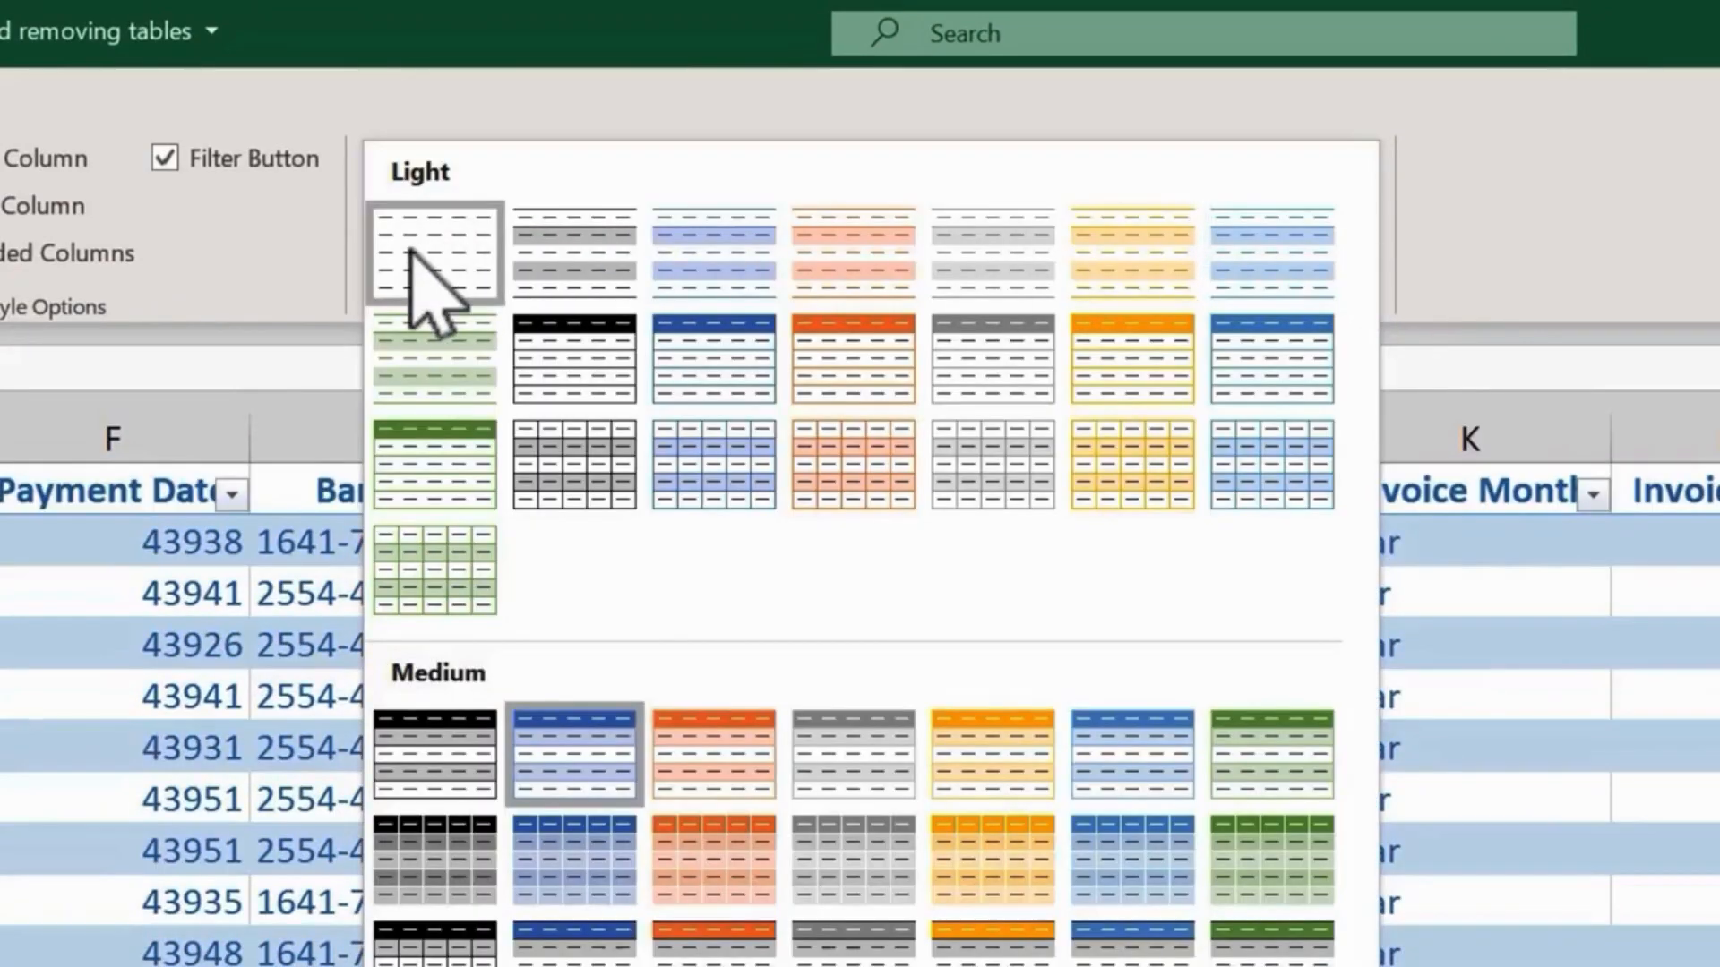
click(433, 287)
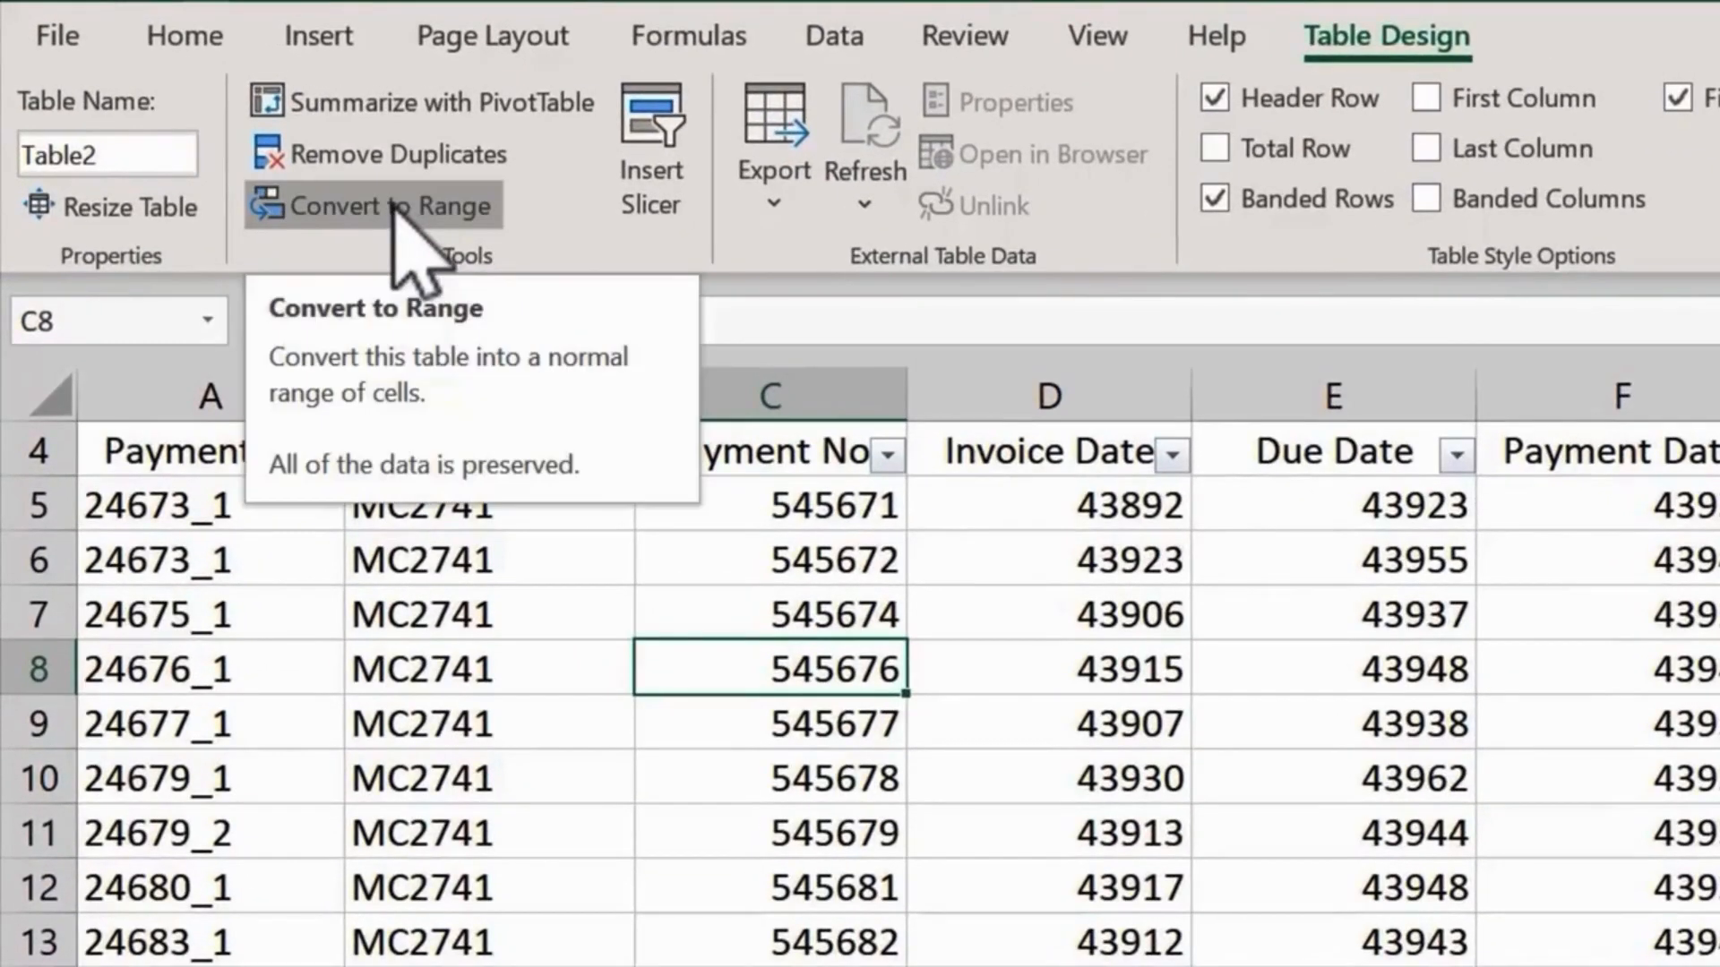
click(392, 208)
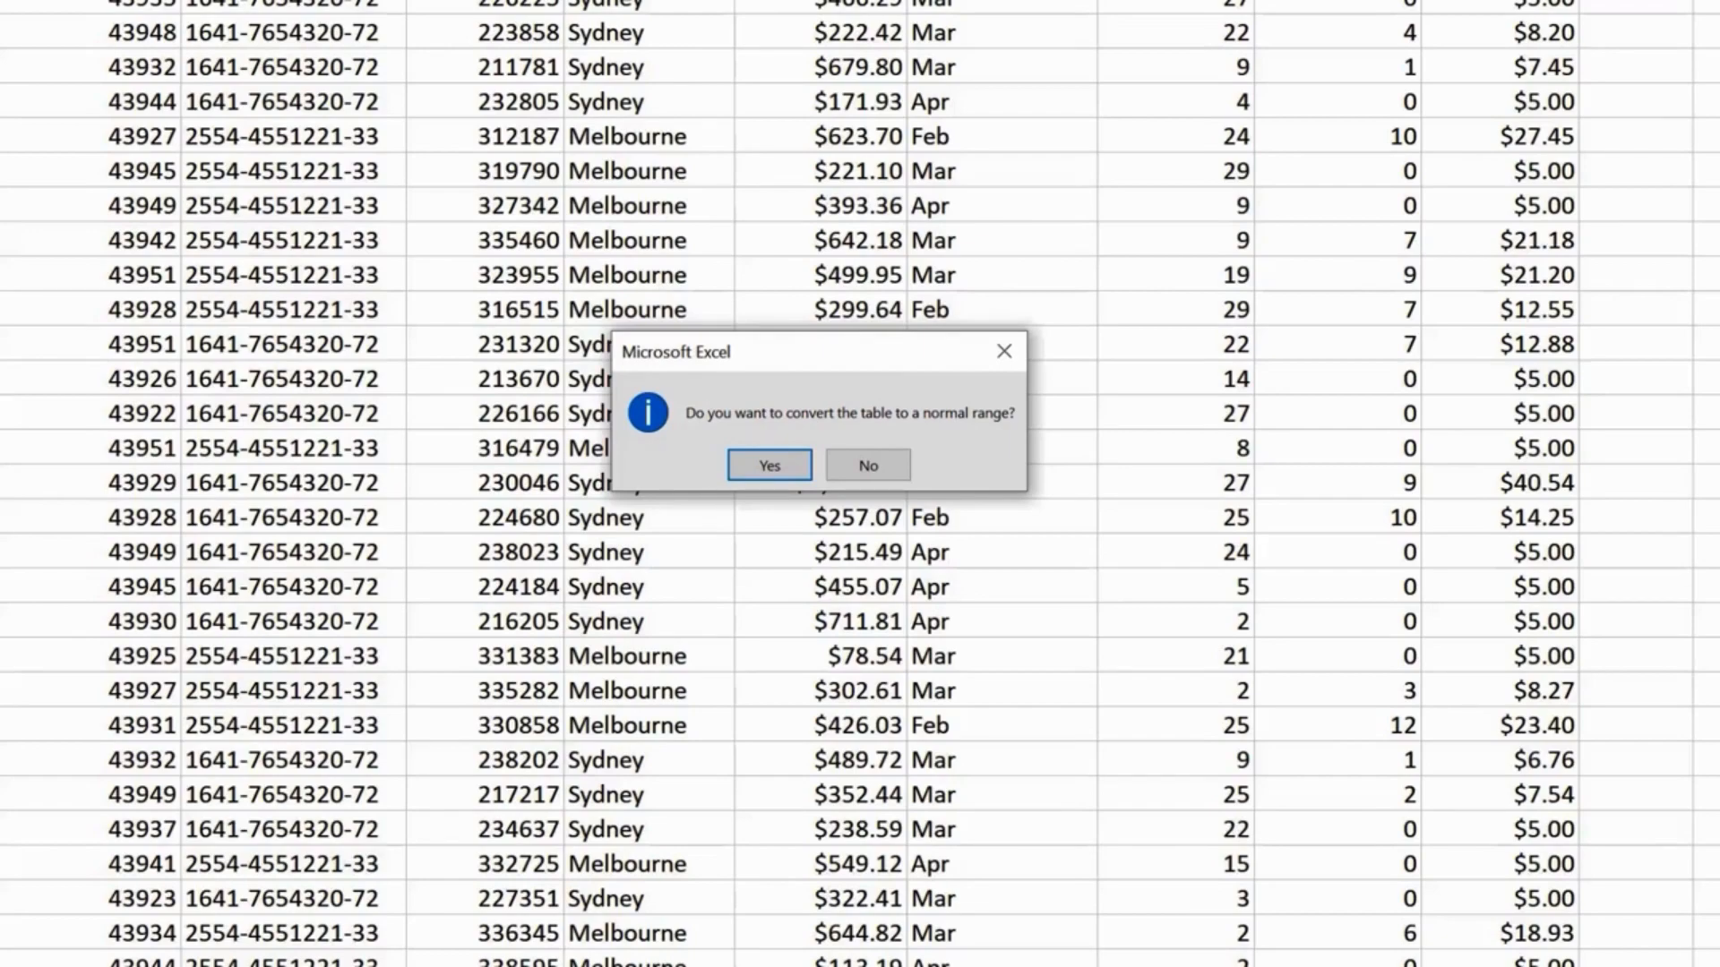
key(Return)
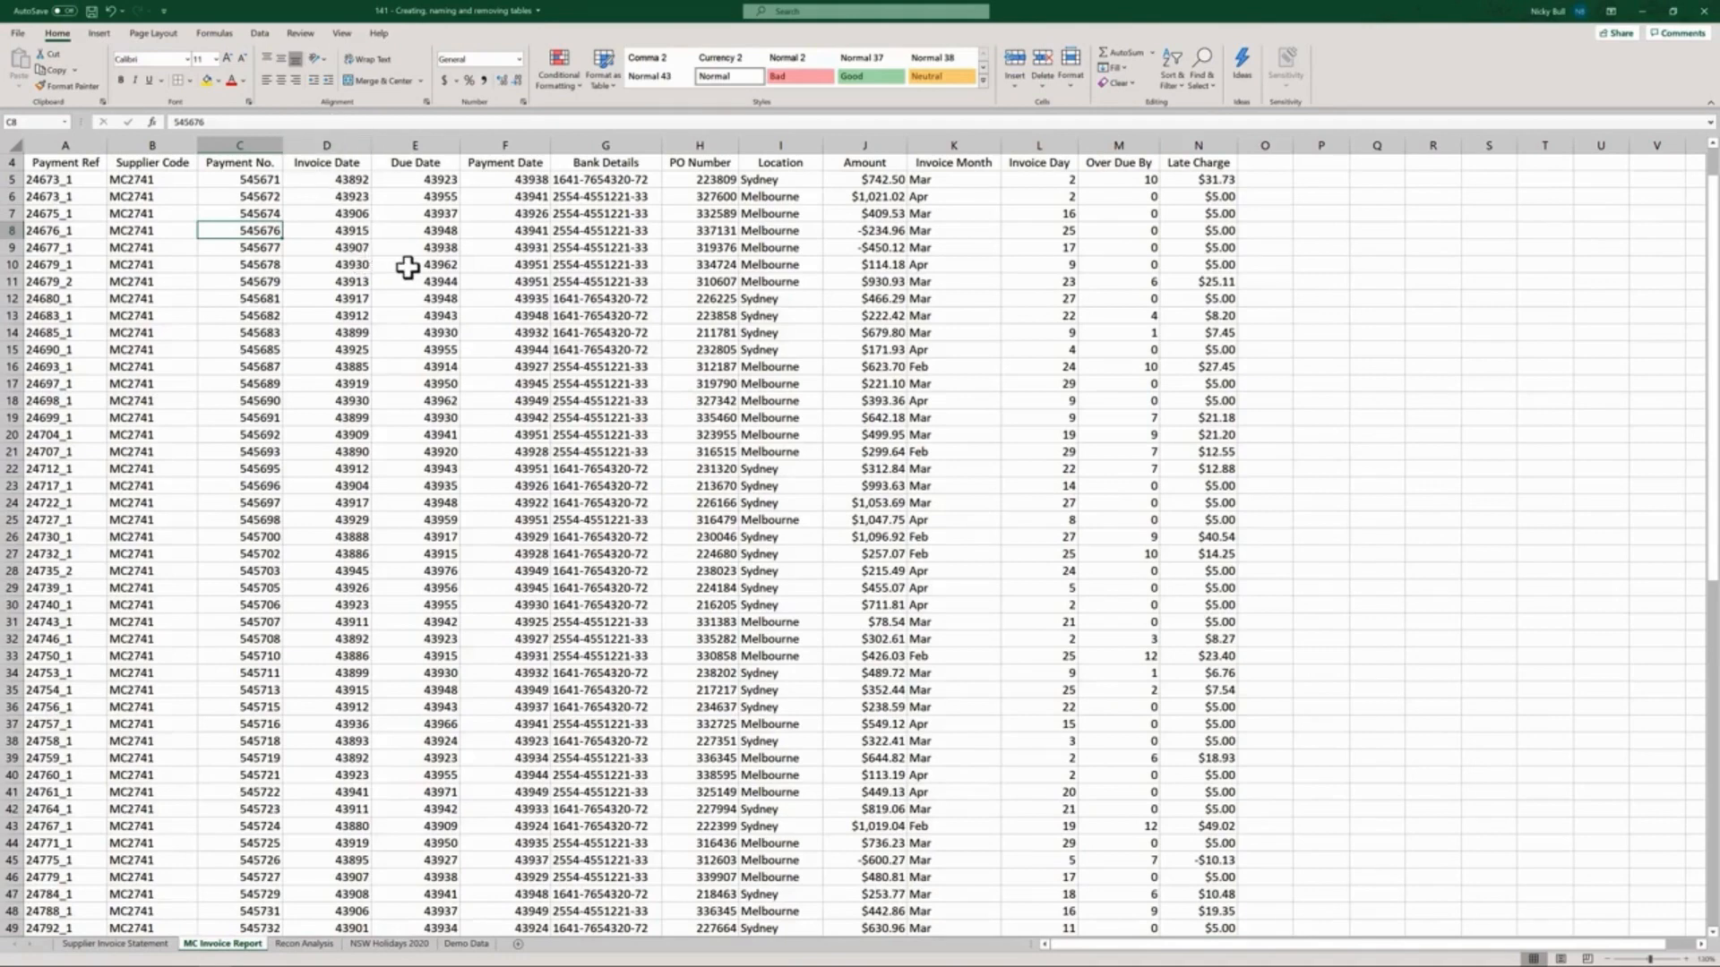
Turn the MC report data into a table with headers again and name the table tbl_MC.
key(ctrl+t)
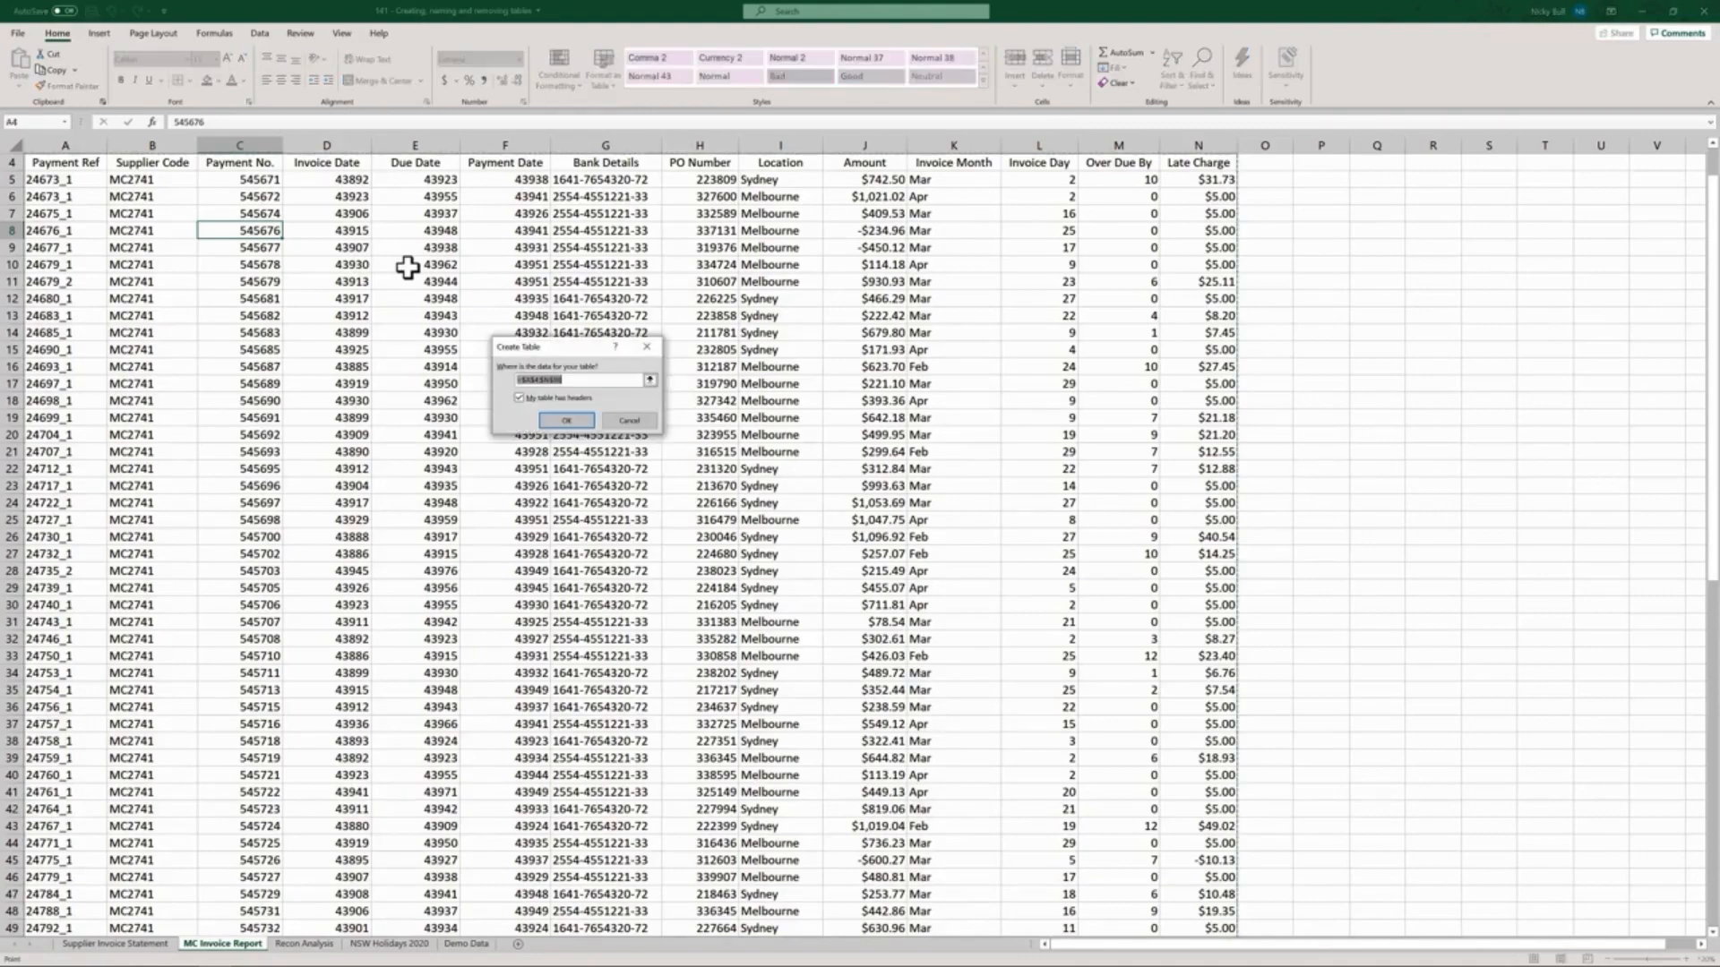
key(Return)
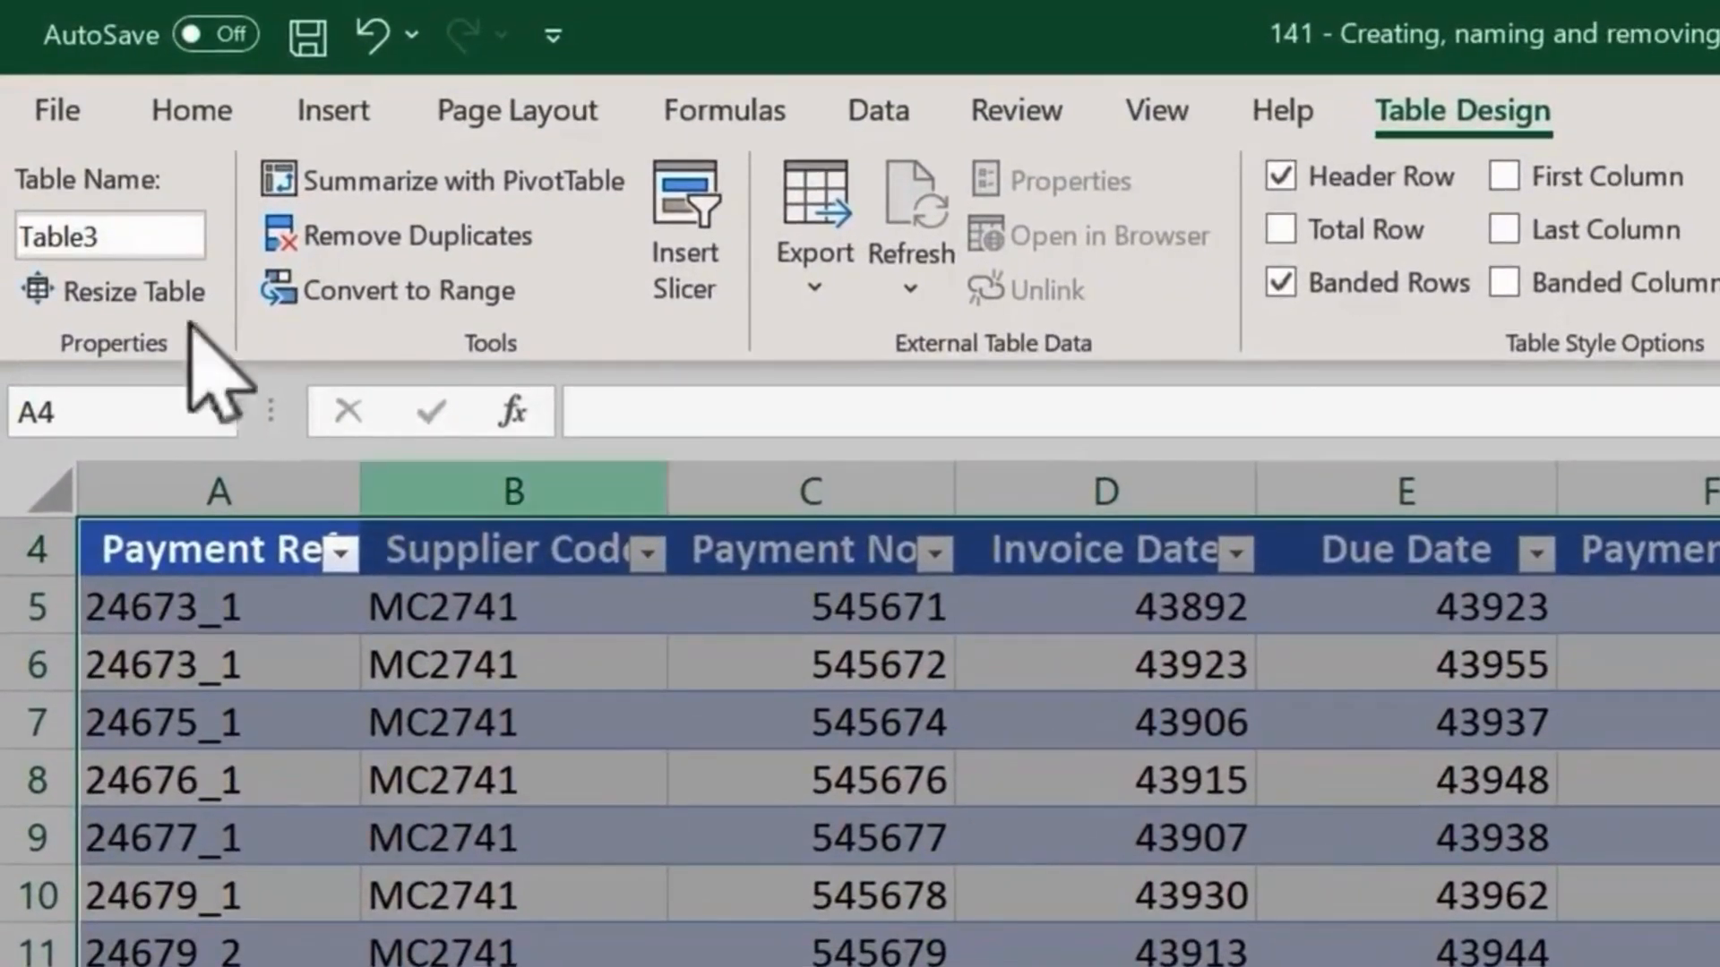
click(124, 238)
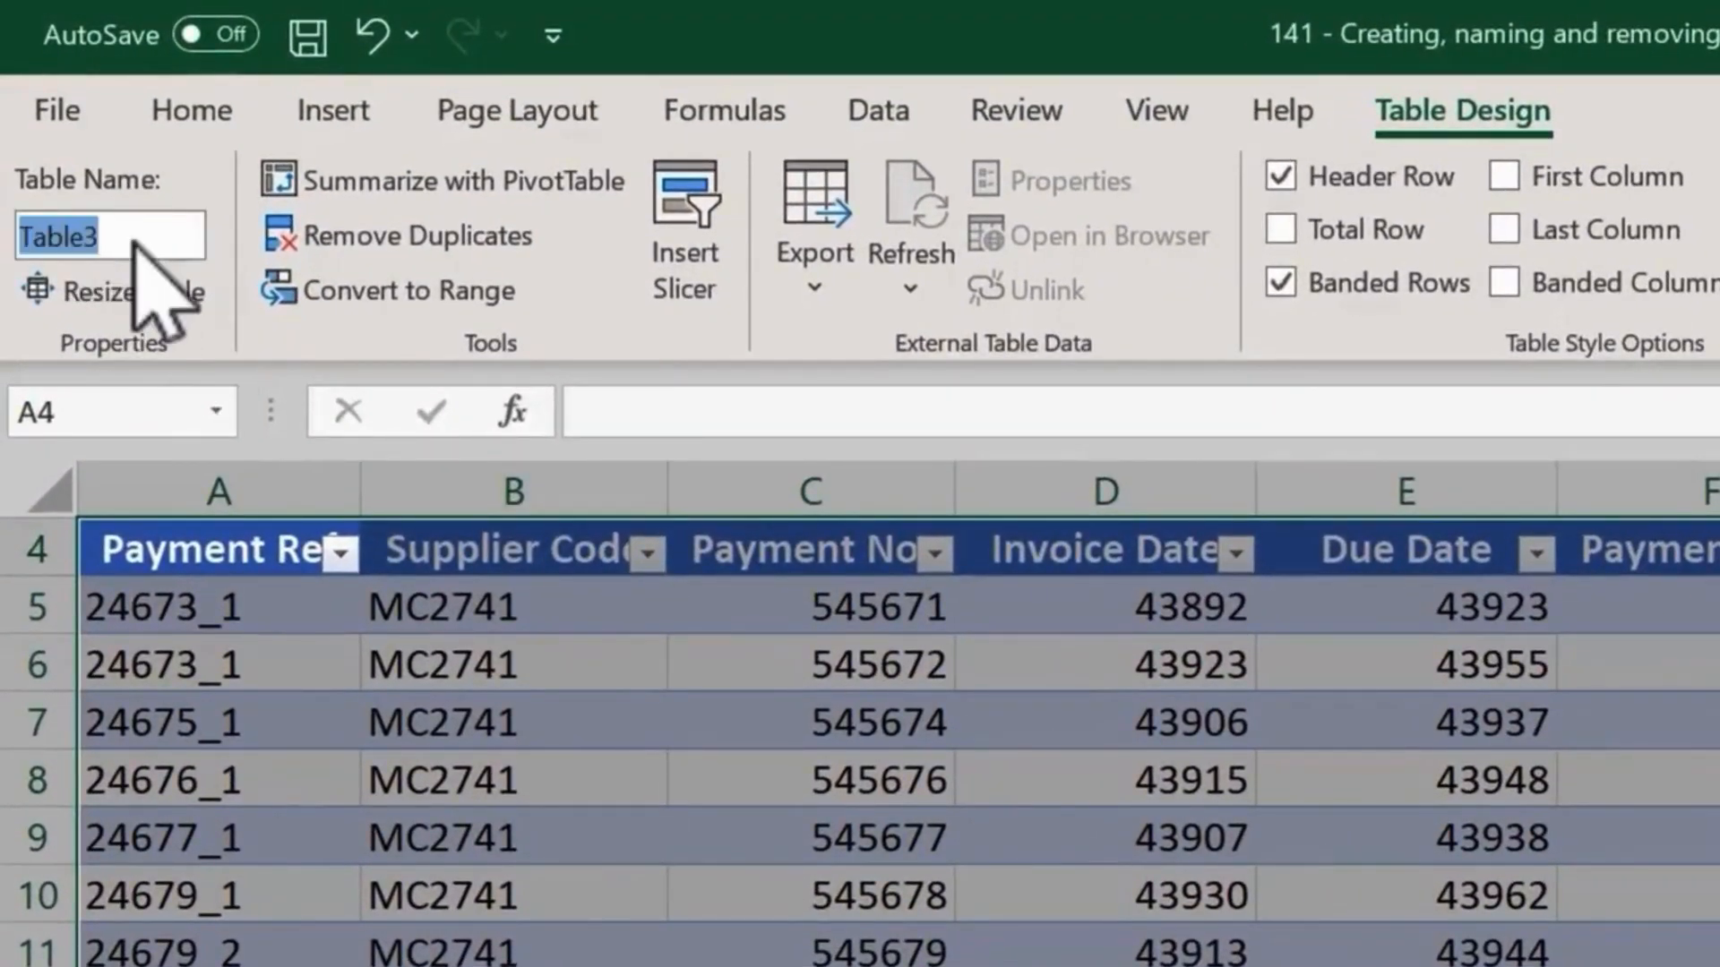
text(tbl_)
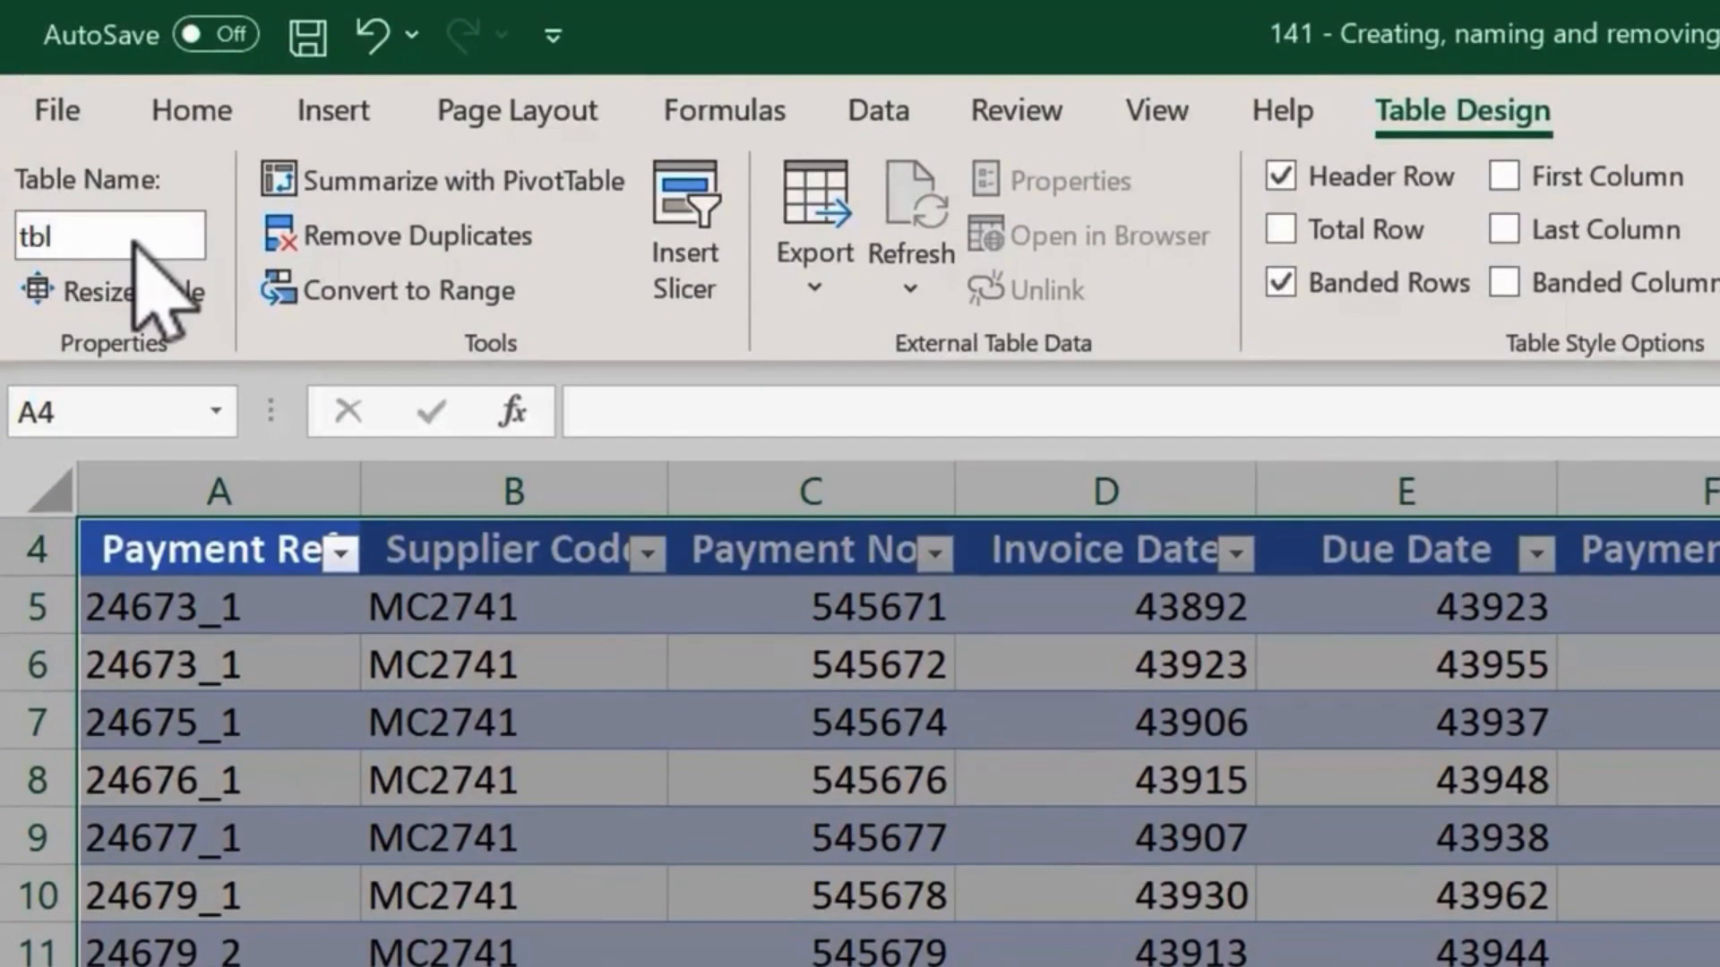
text(MC)
key(Return)
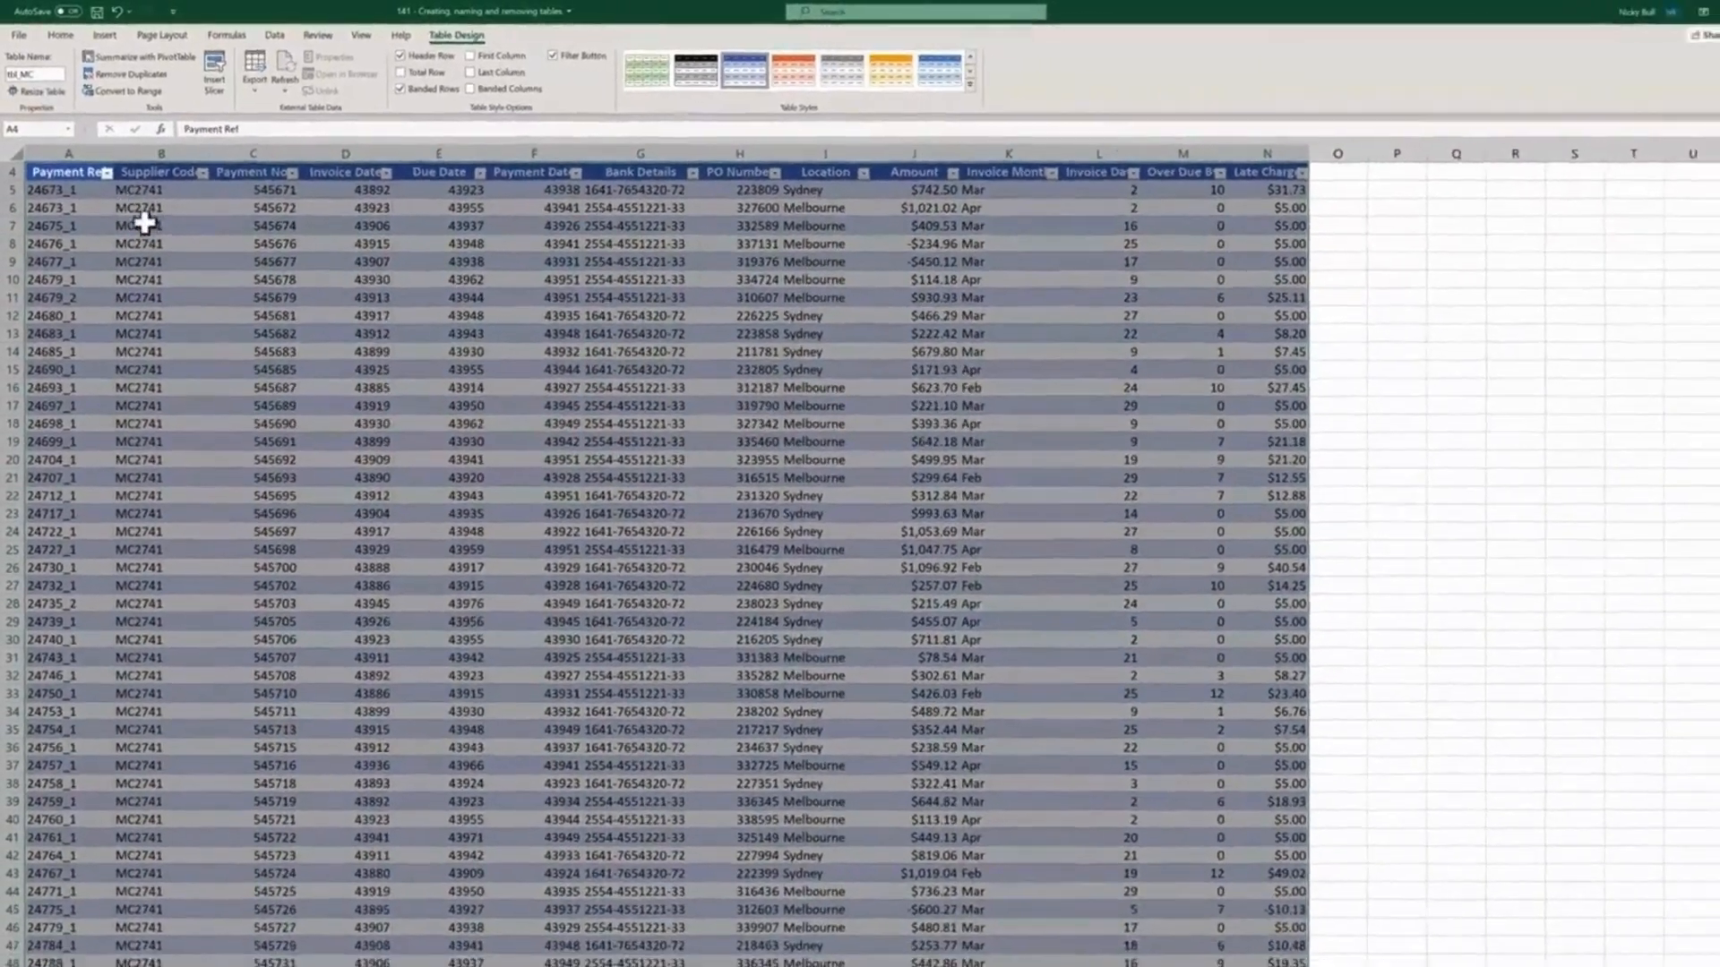
click(189, 281)
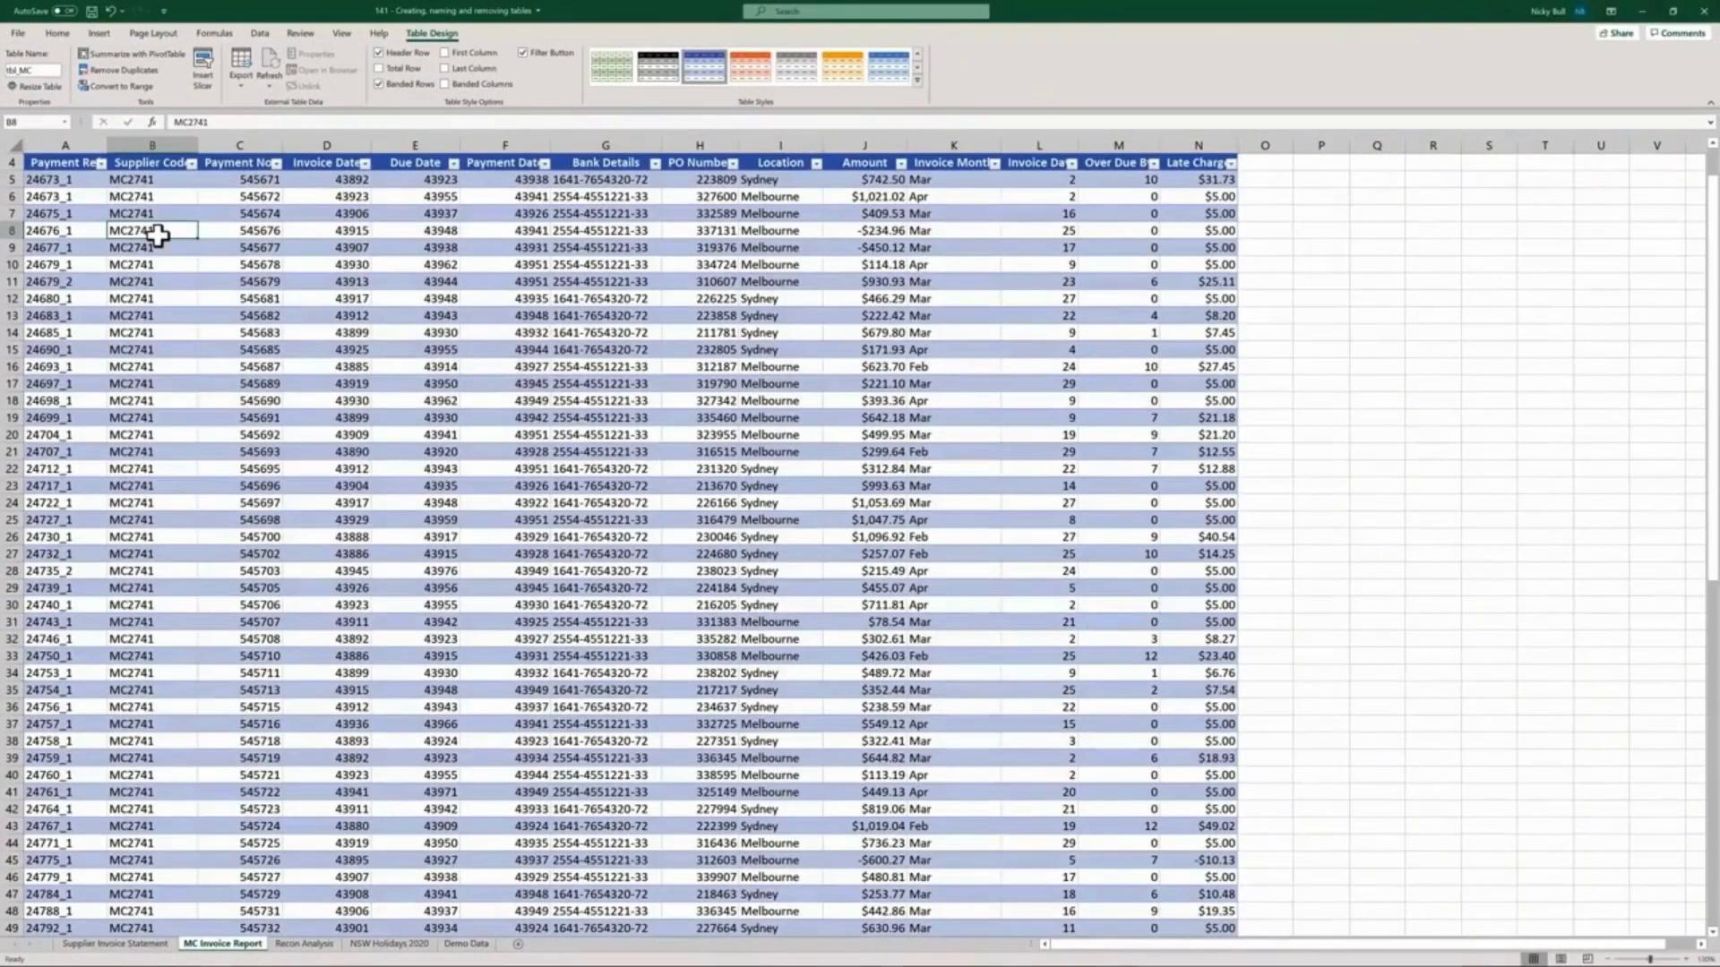